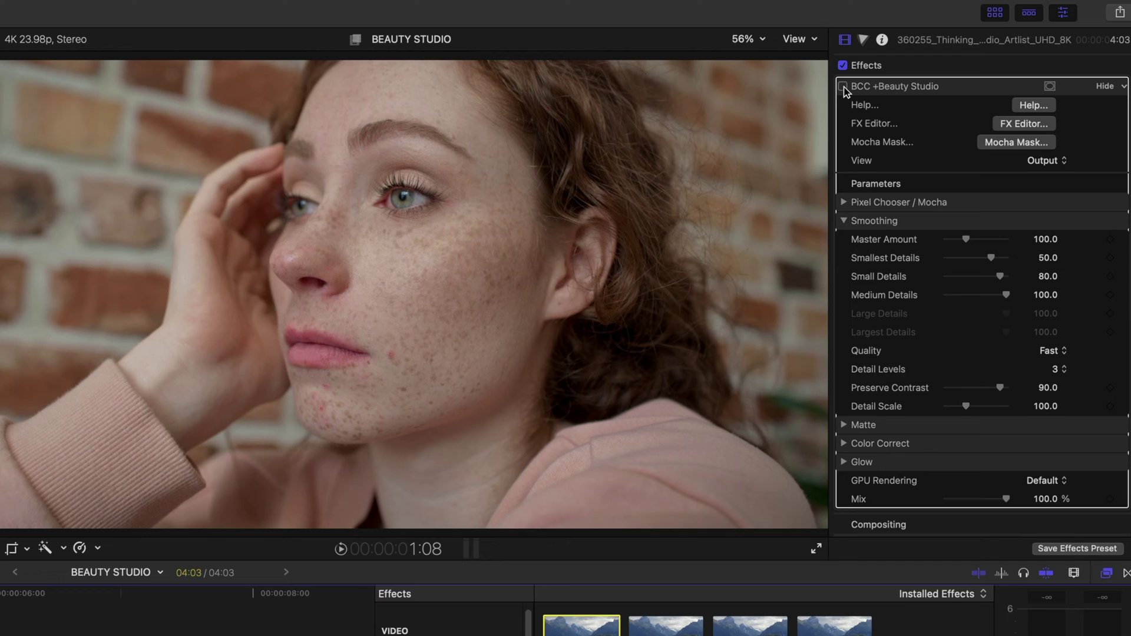
Switch the BCC +Beauty Studio effect on and off to compare the face with and without smoothing, leaving it enabled.
click(843, 87)
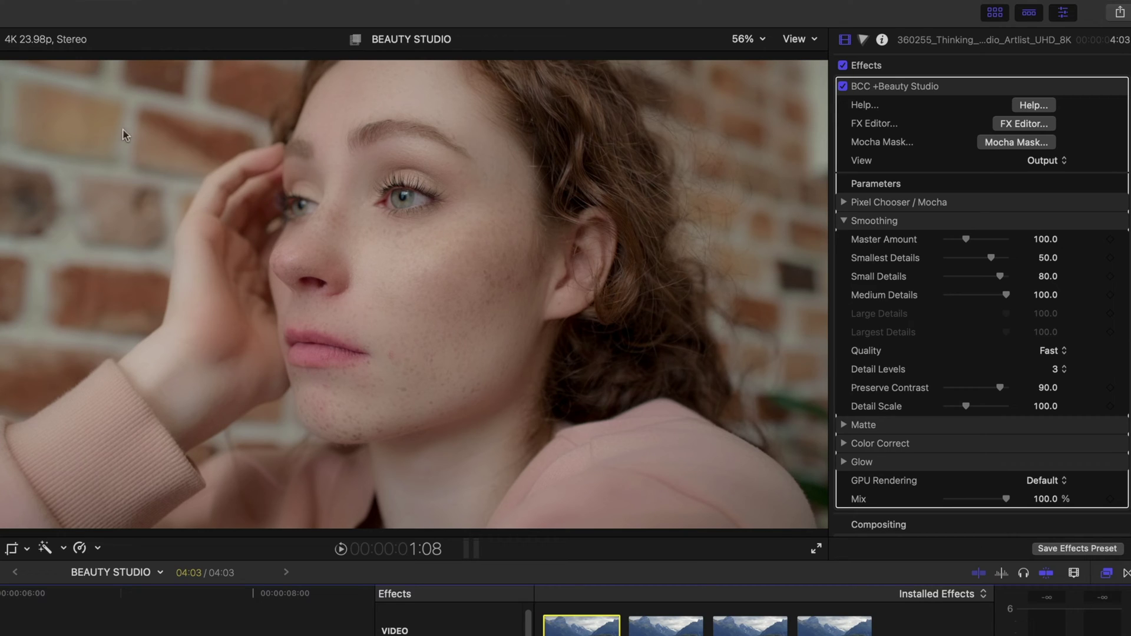
click(844, 86)
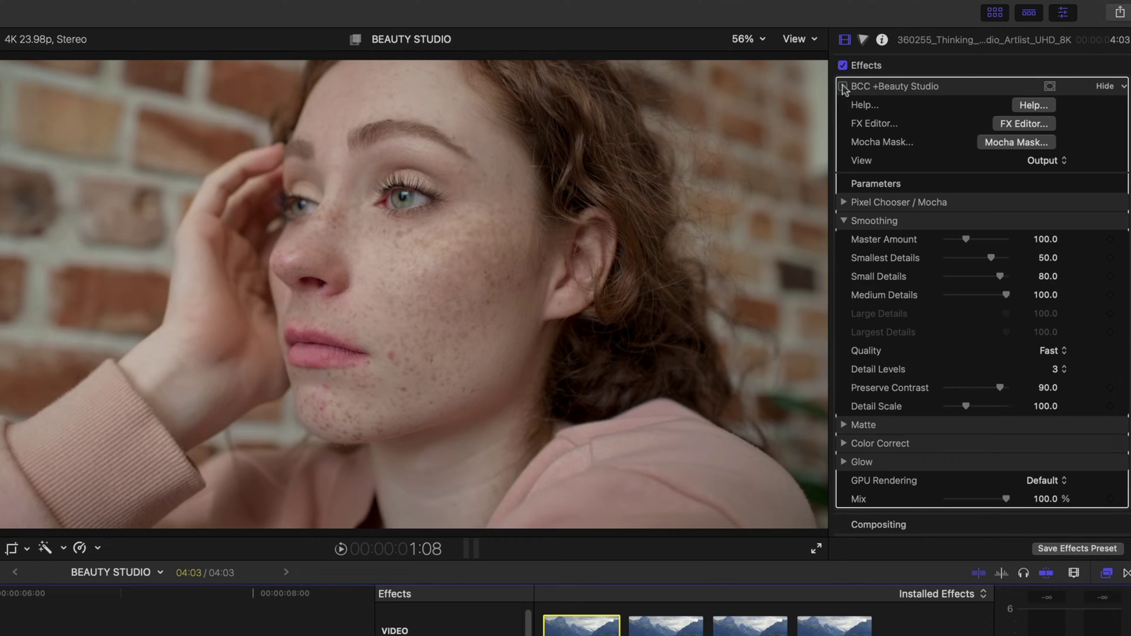
click(843, 87)
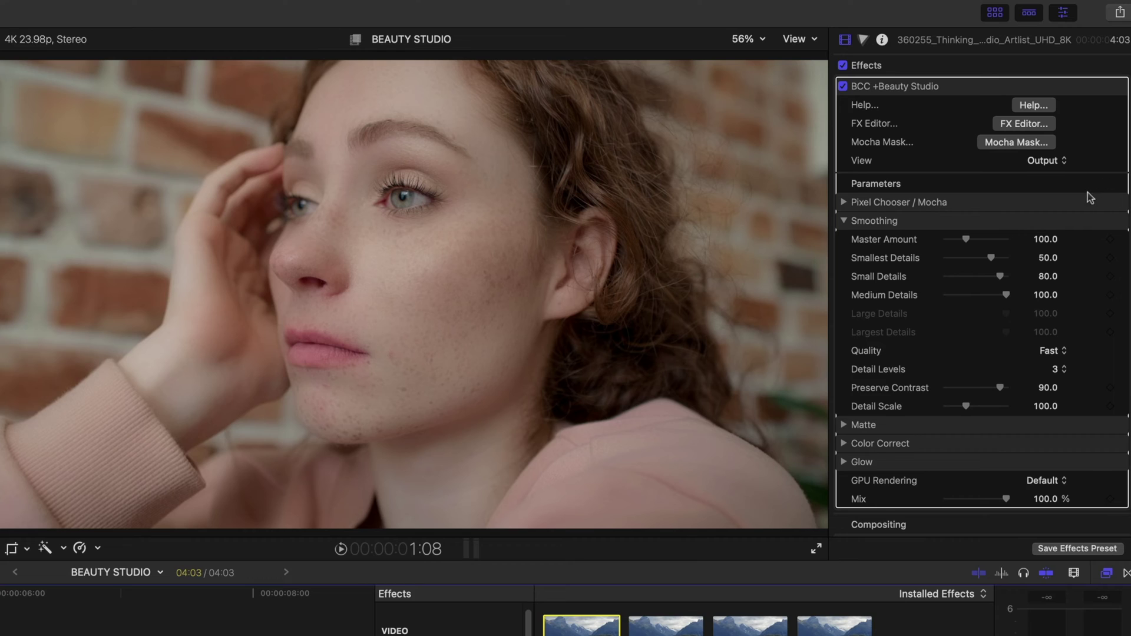
Expand the effect's Matte settings and sample Color A from the light skin on the woman's forehead.
scroll(1088, 192, down, 2)
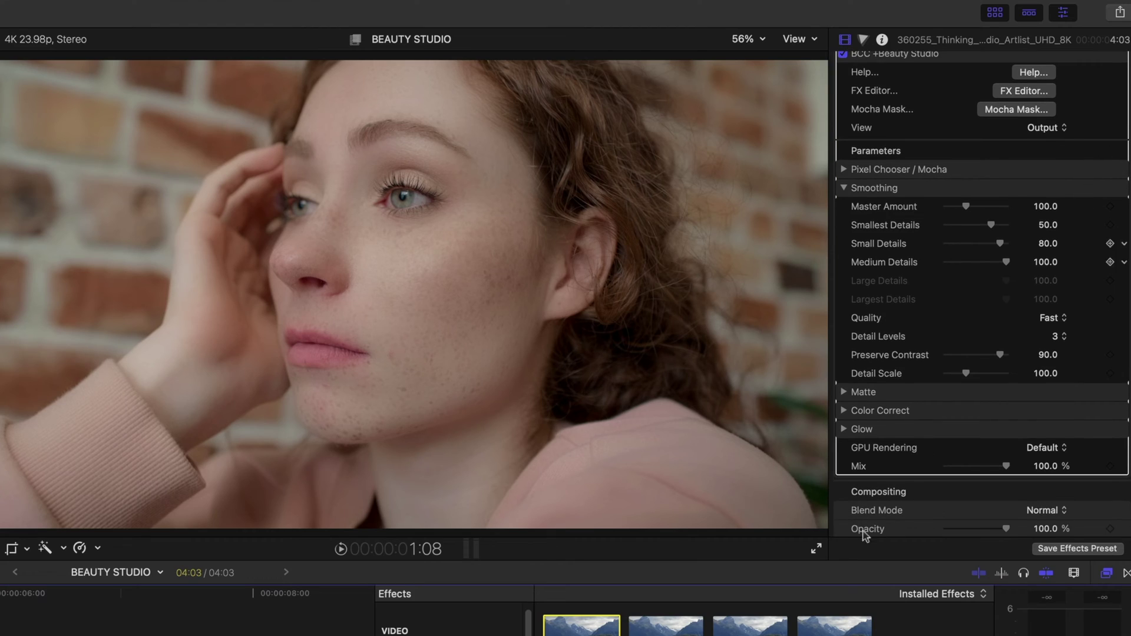
click(845, 391)
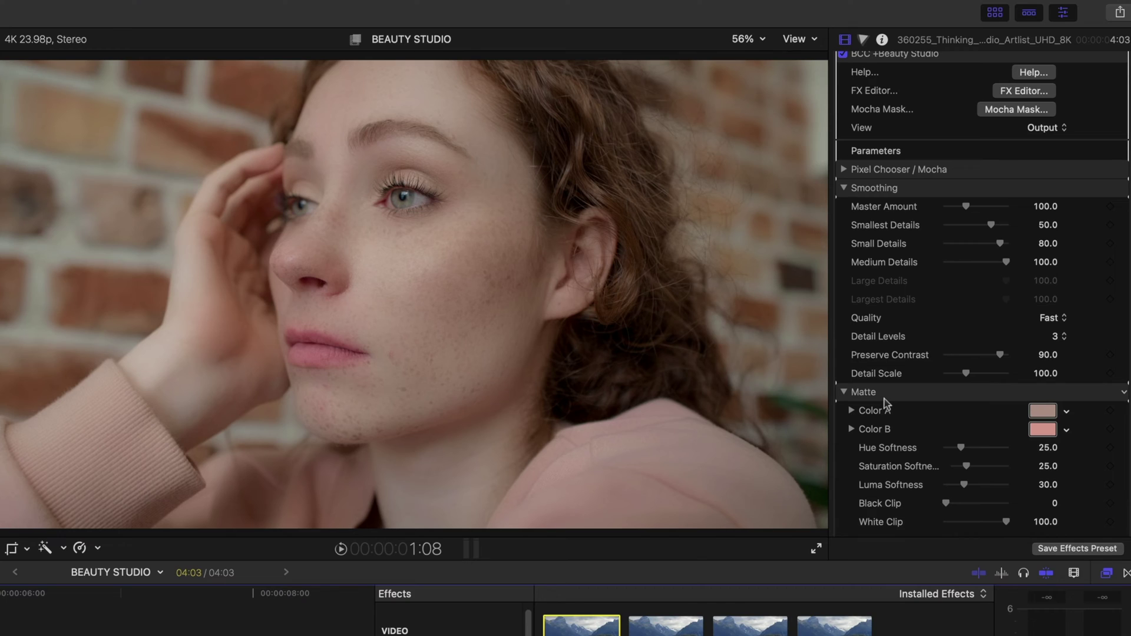
scroll(910, 407, down, 1)
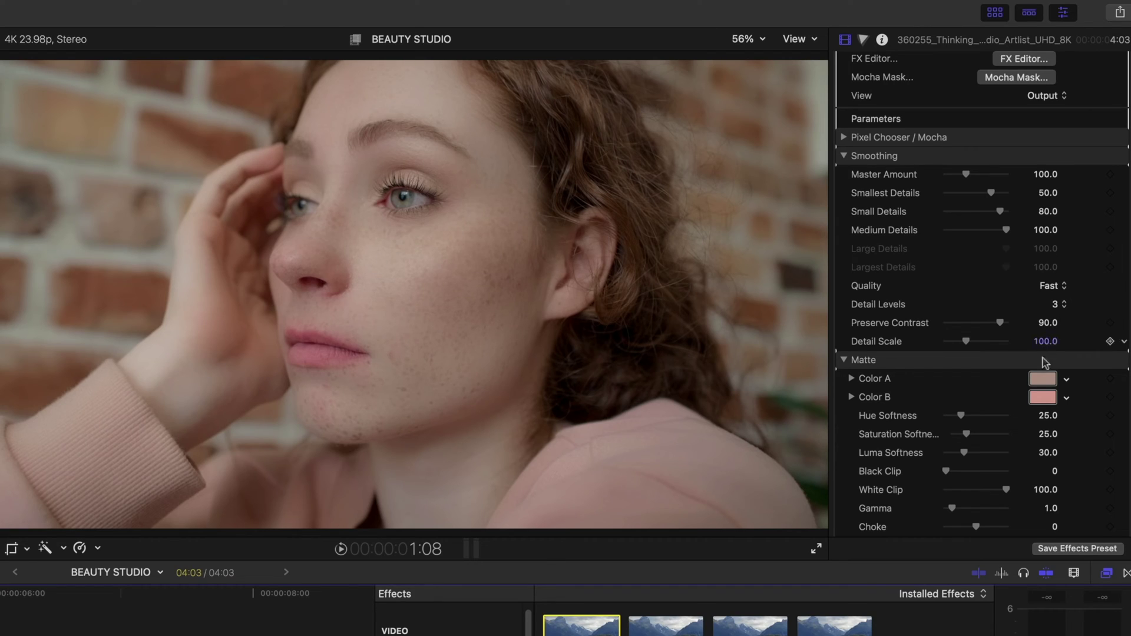
click(1043, 377)
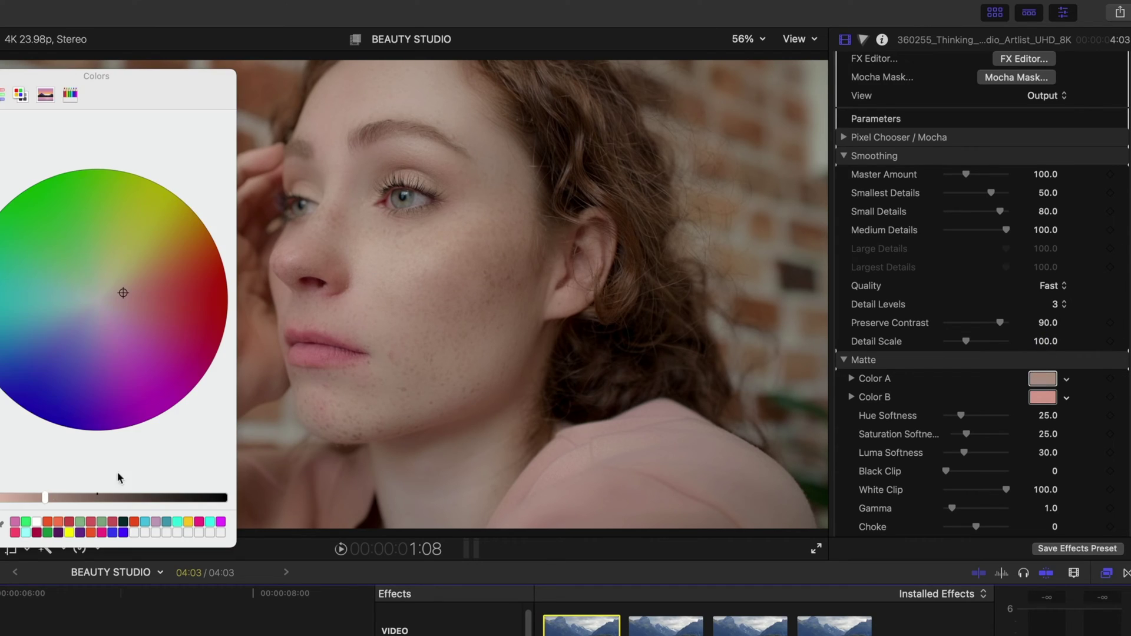
click(3, 522)
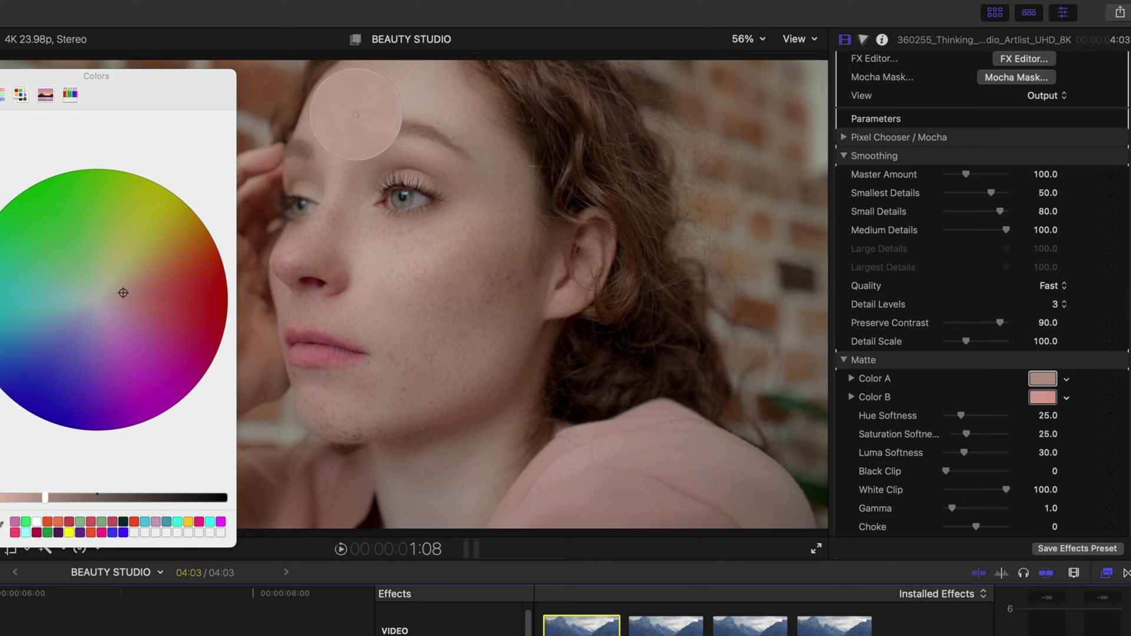
click(335, 117)
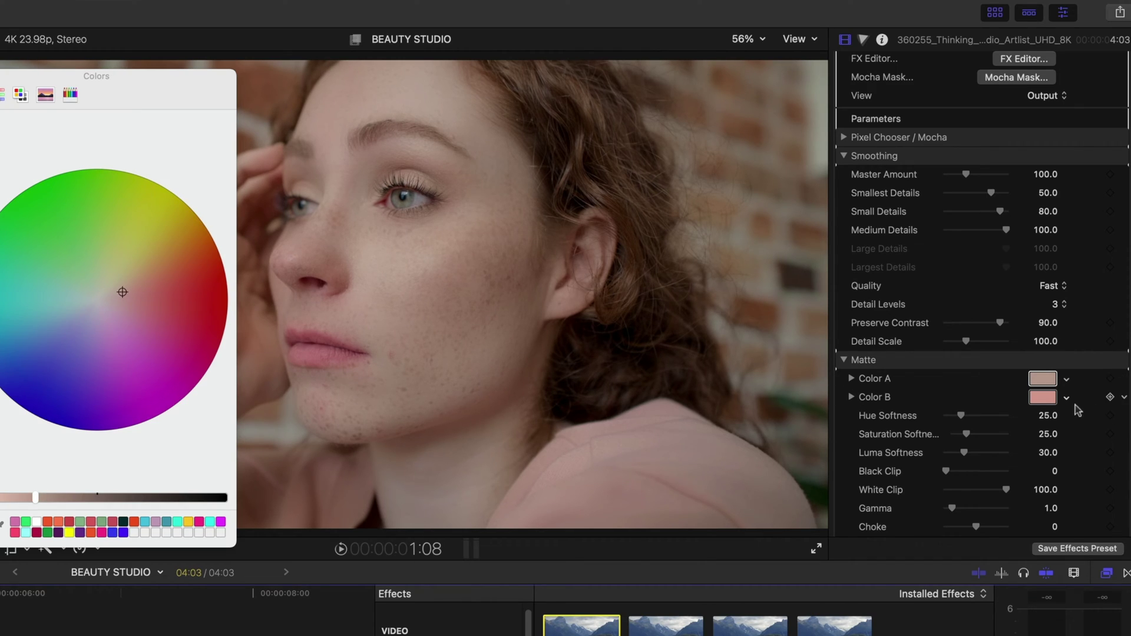
Sample the matte's Color B from a darker skin tone on the woman's face.
click(1044, 399)
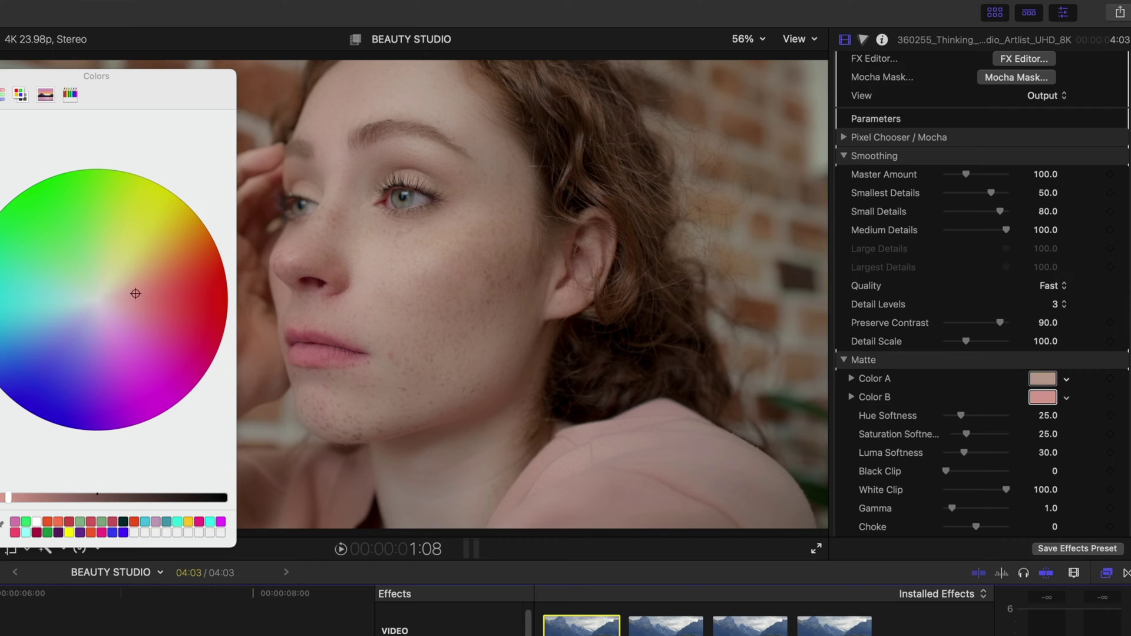
click(2, 522)
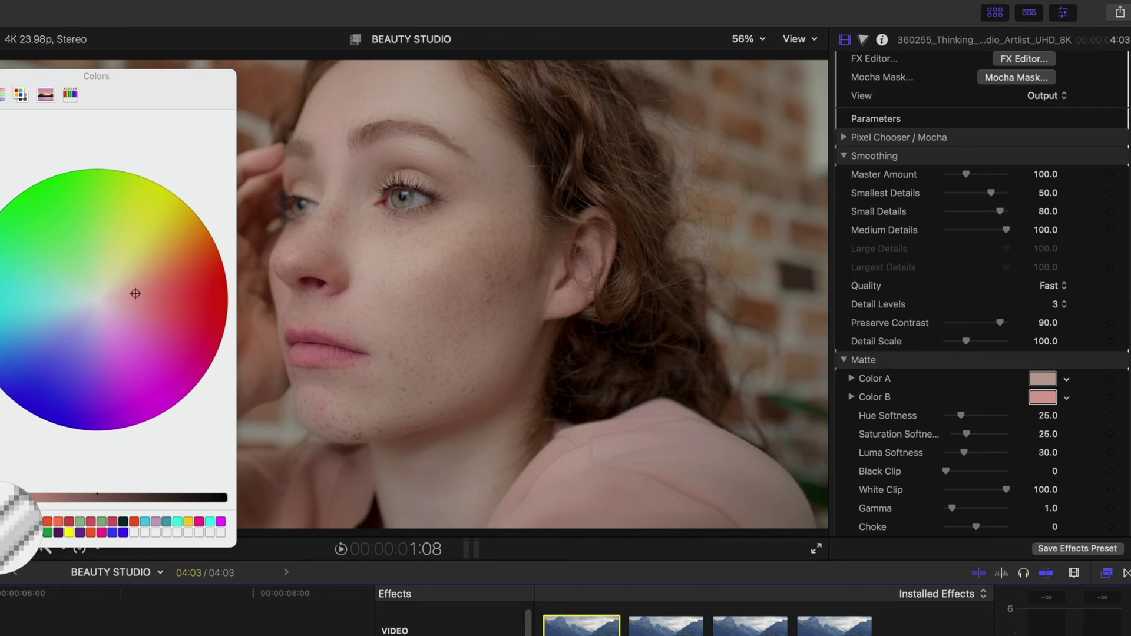
click(516, 281)
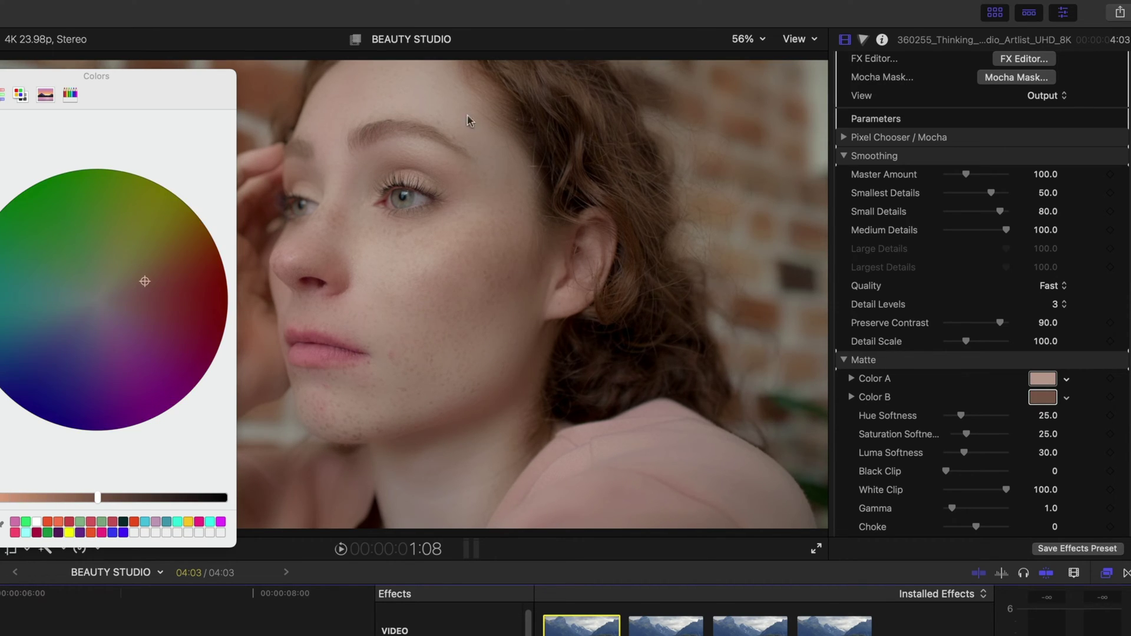
Set the smoothing Master Amount to 172, Smallest Details to 17 and Small Details to 55.
scroll(937, 158, up, 3)
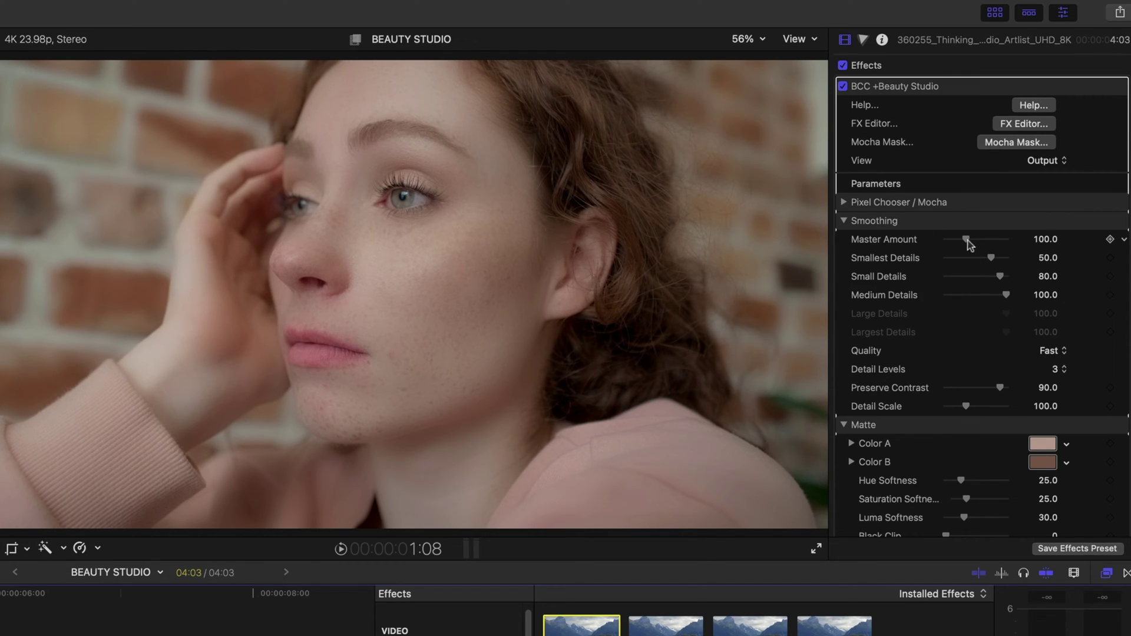
drag(968, 240, 988, 241)
drag(989, 243, 990, 279)
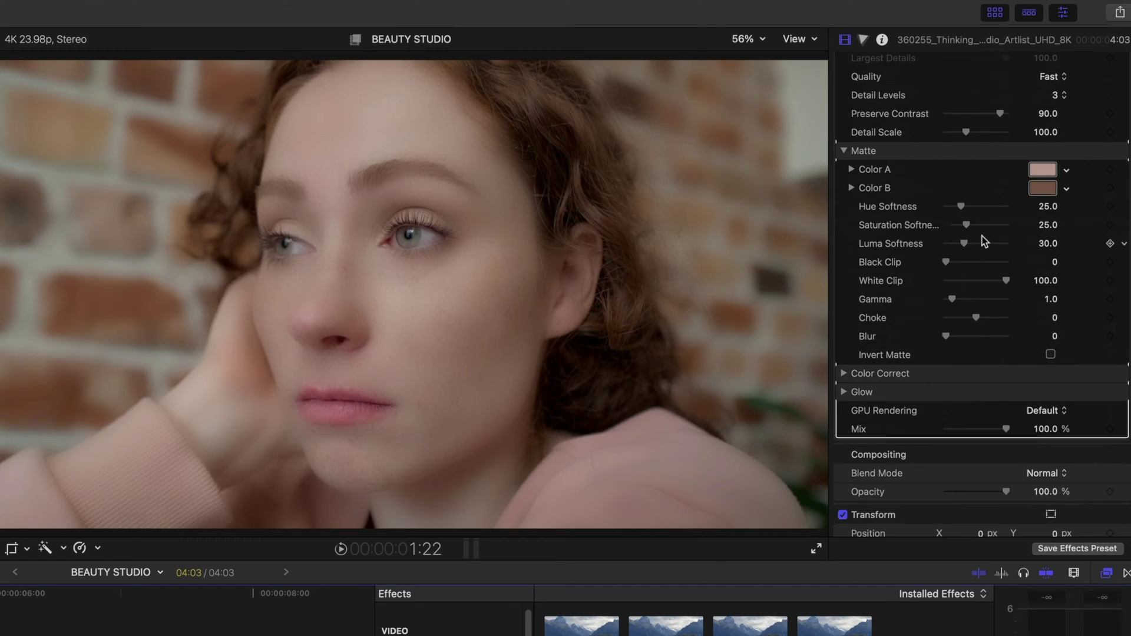
Set the matte's Luma Softness to 8 and its Hue Softness to 44.
drag(964, 243, 951, 247)
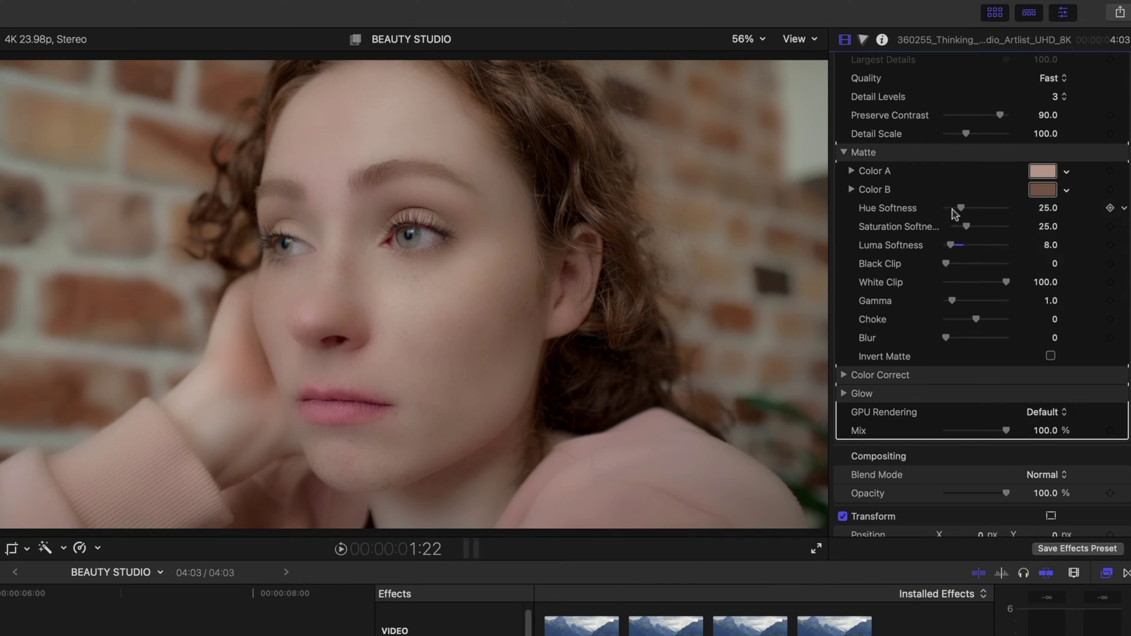
drag(966, 207, 974, 209)
Disable and re-enable BCC +Beauty Studio to compare the original skin with the adjusted smoothing.
scroll(956, 242, up, 3)
scroll(956, 241, up, 7)
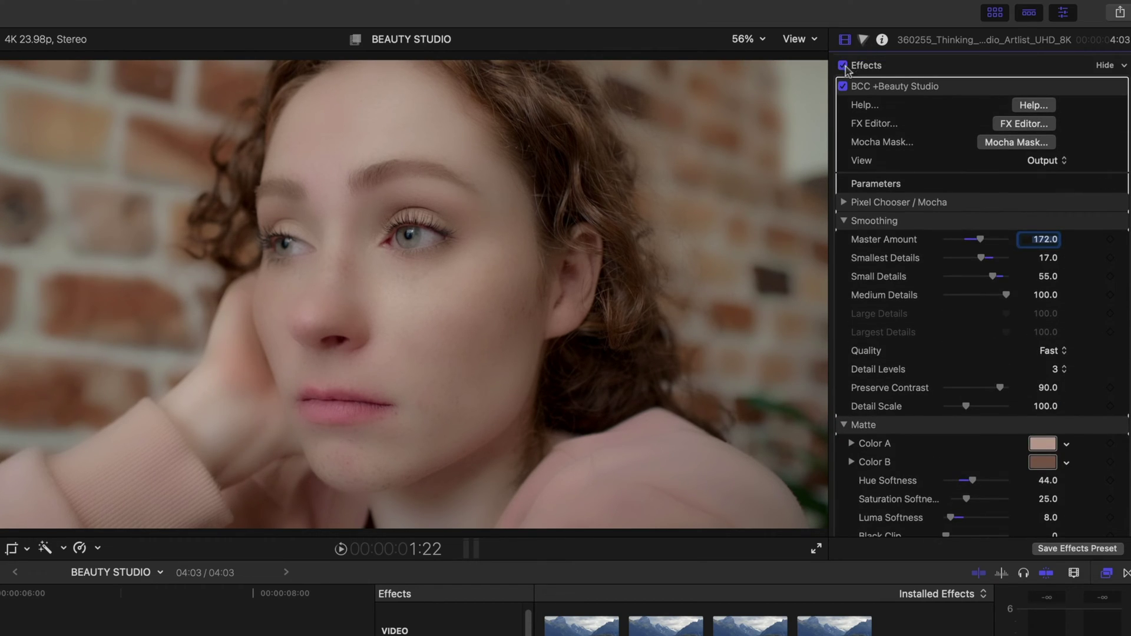
click(843, 86)
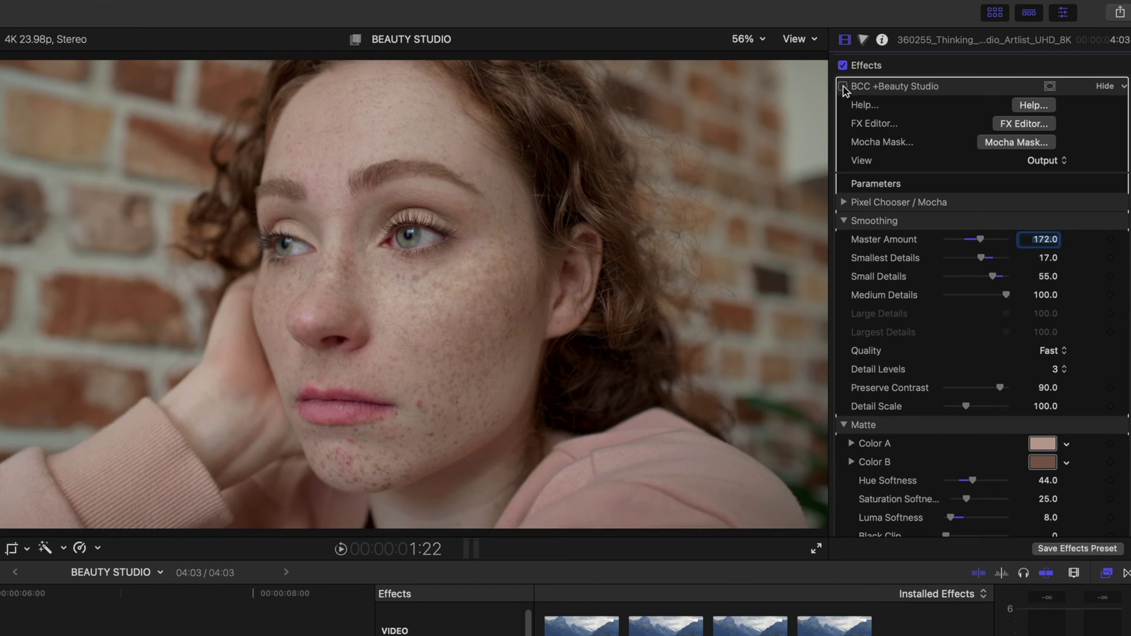
click(849, 87)
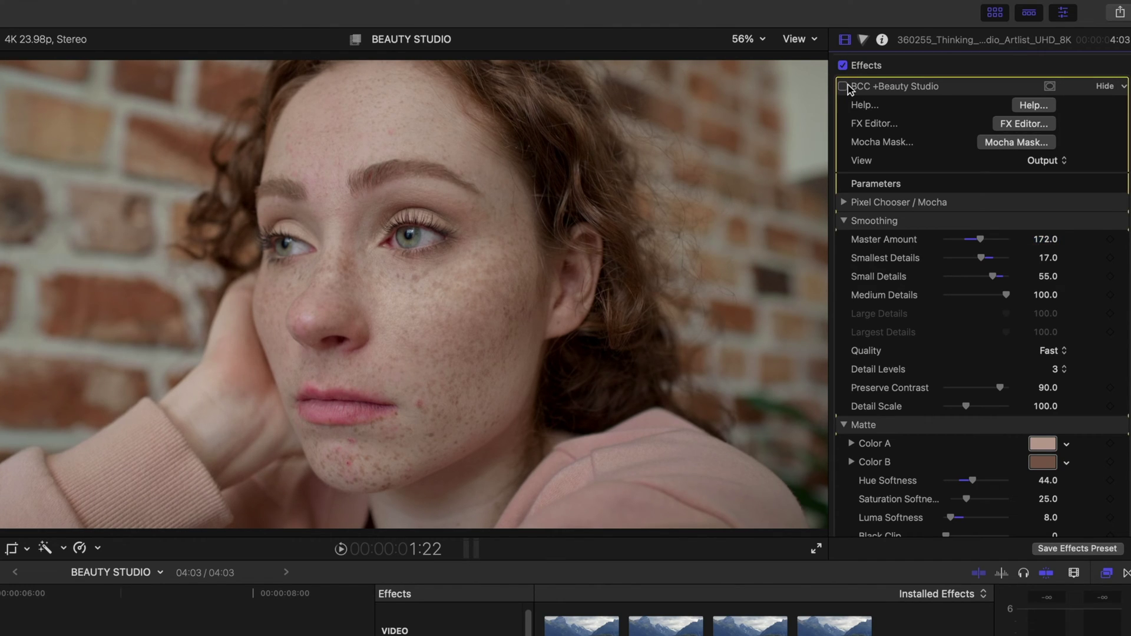
click(843, 87)
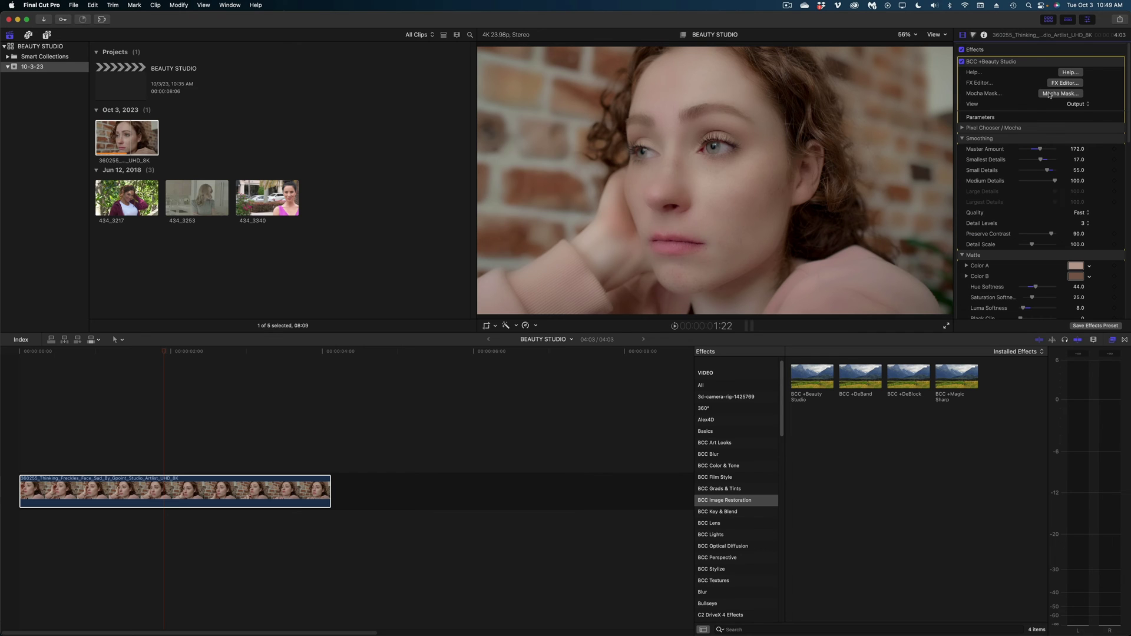
Open the effect's Mocha Mask editor and move the playhead to 13:45:47:10.
click(1049, 94)
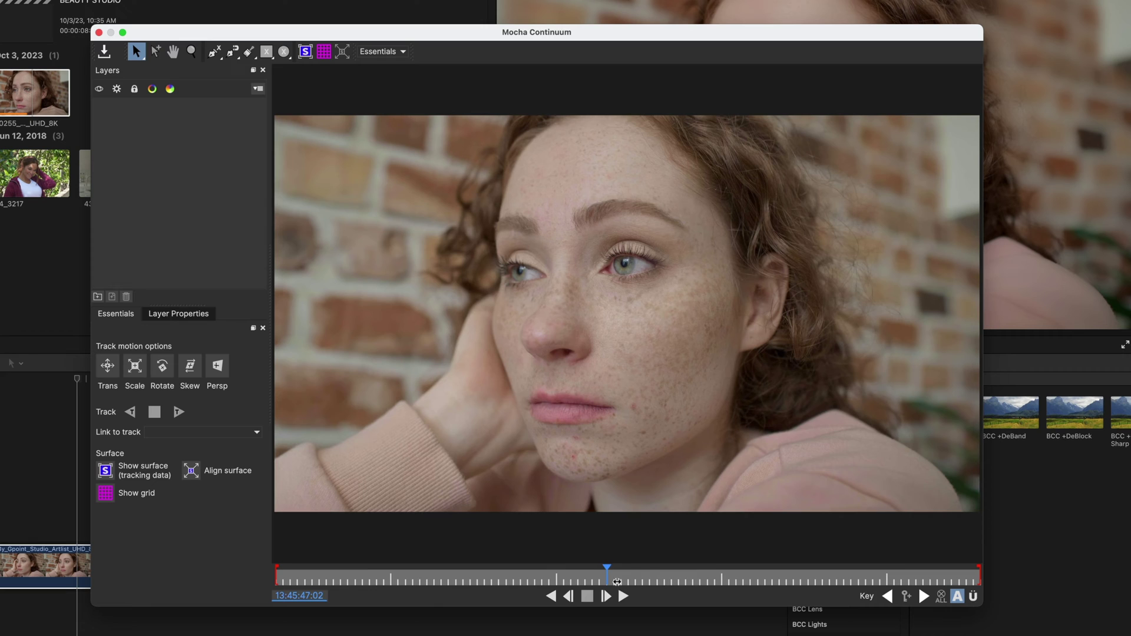
drag(617, 582, 661, 584)
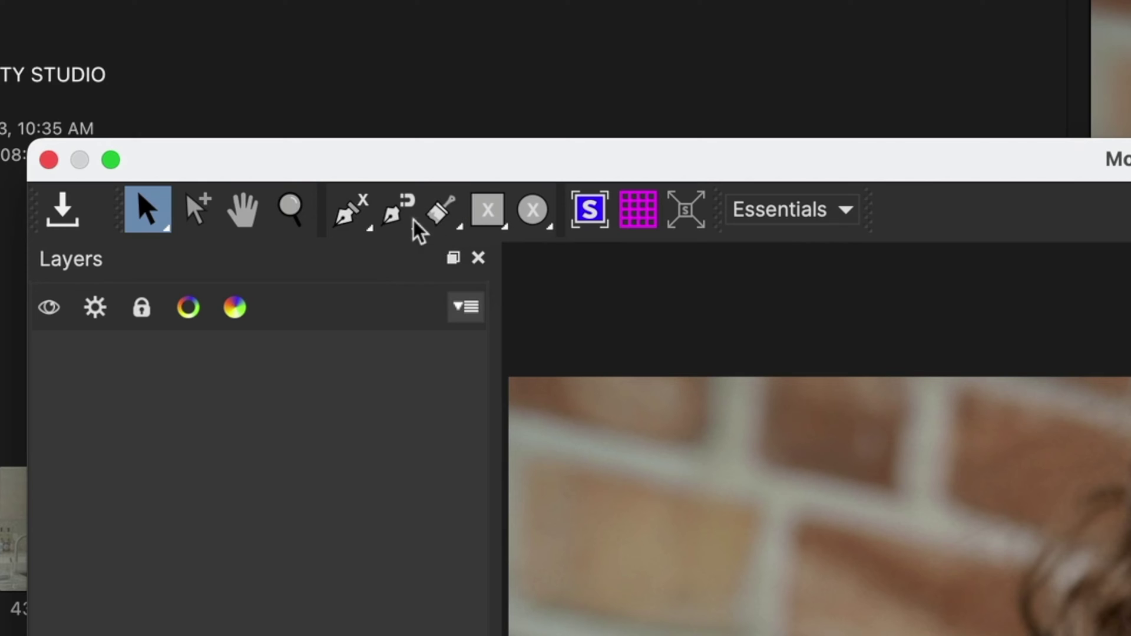
Draw a closed magnetic spline around the woman's face and neck, following the hairline, jaw, frame edge and collar.
click(403, 215)
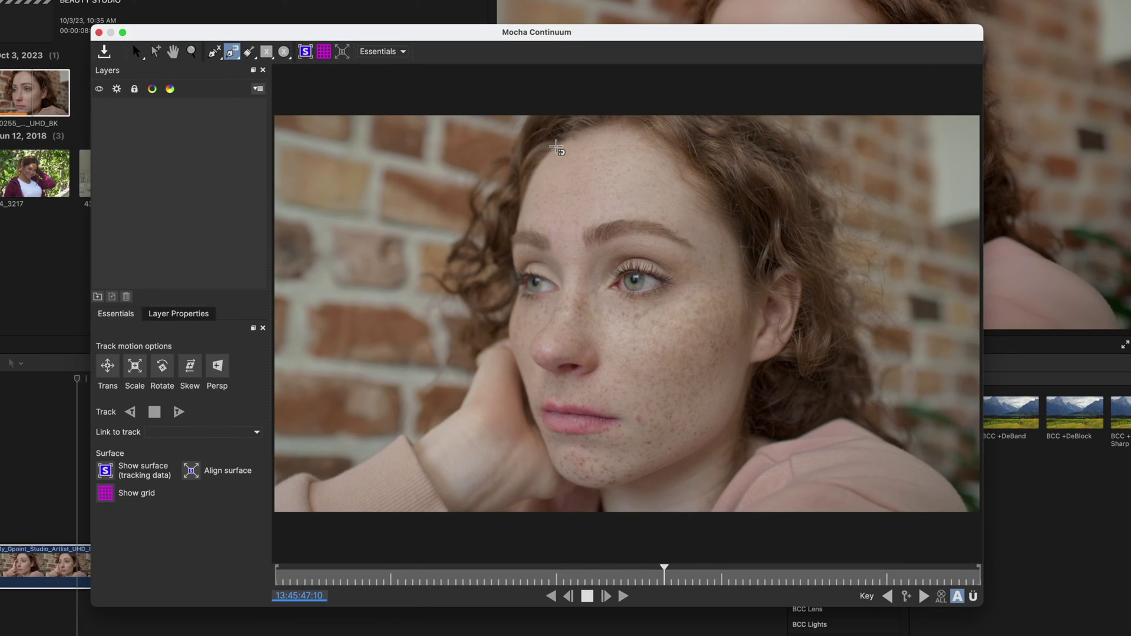
click(607, 169)
click(582, 202)
click(521, 207)
click(517, 232)
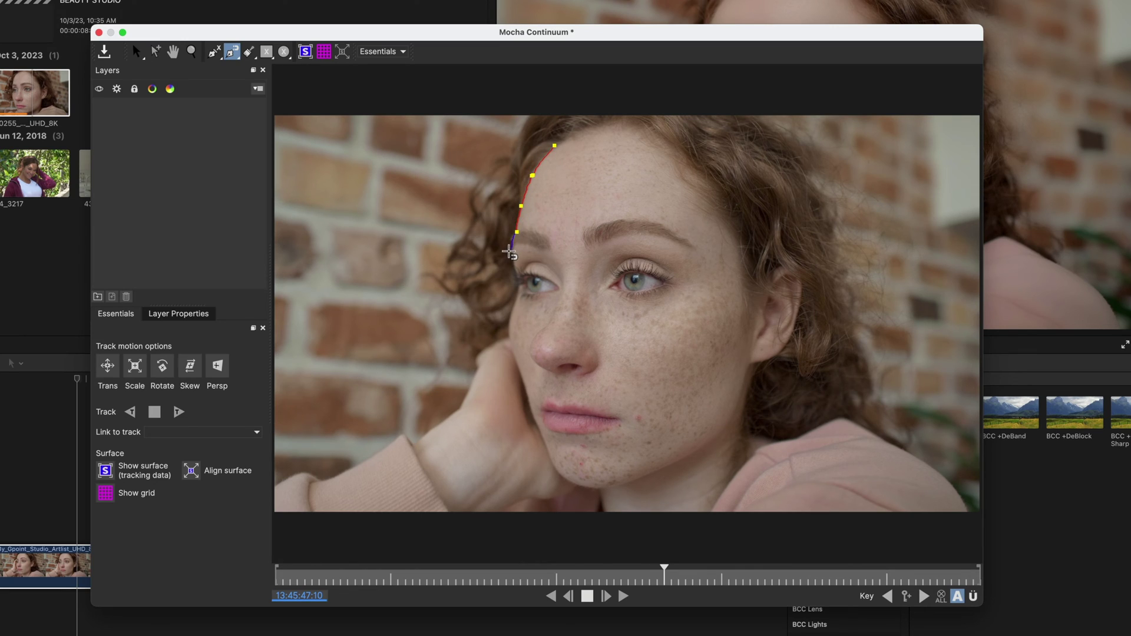
click(510, 252)
click(517, 276)
click(518, 292)
click(506, 323)
click(538, 427)
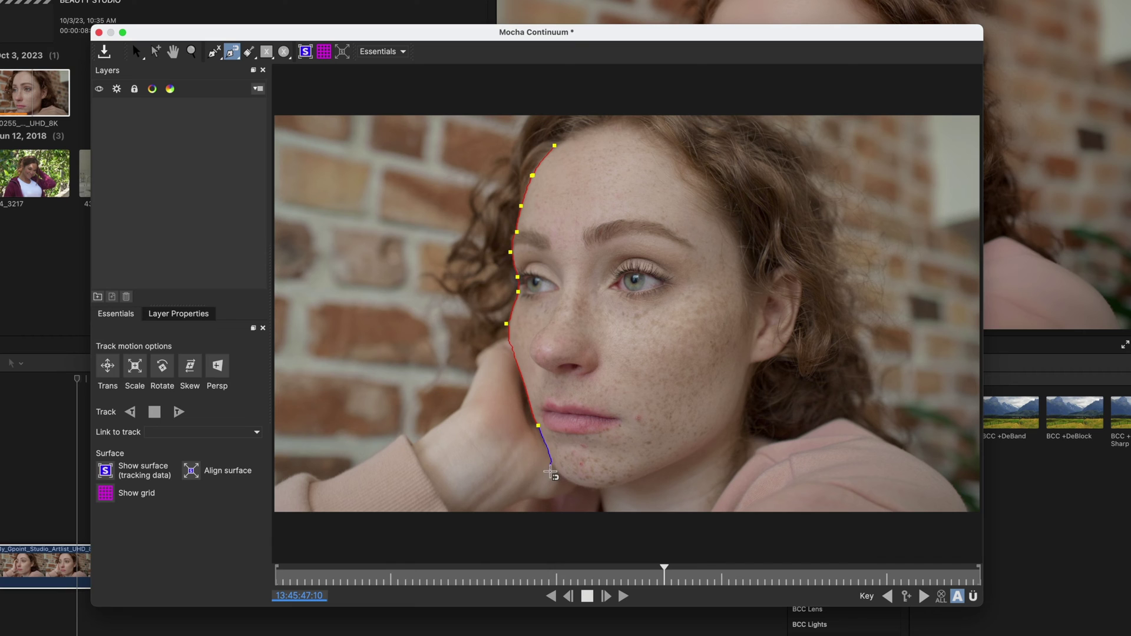
click(578, 486)
click(598, 490)
click(604, 512)
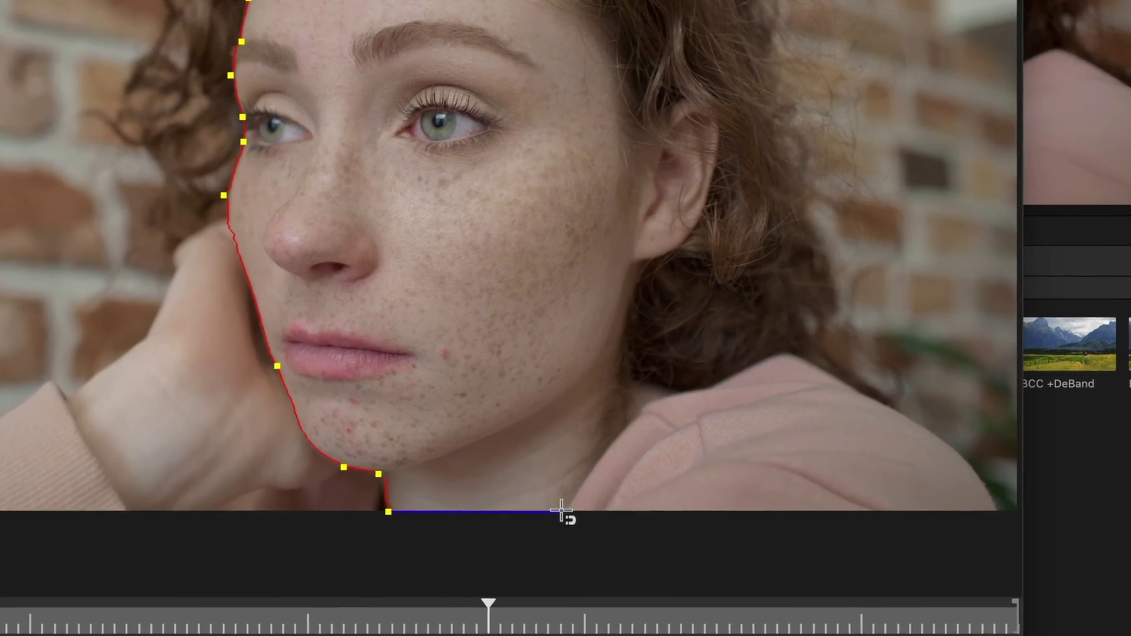
click(710, 512)
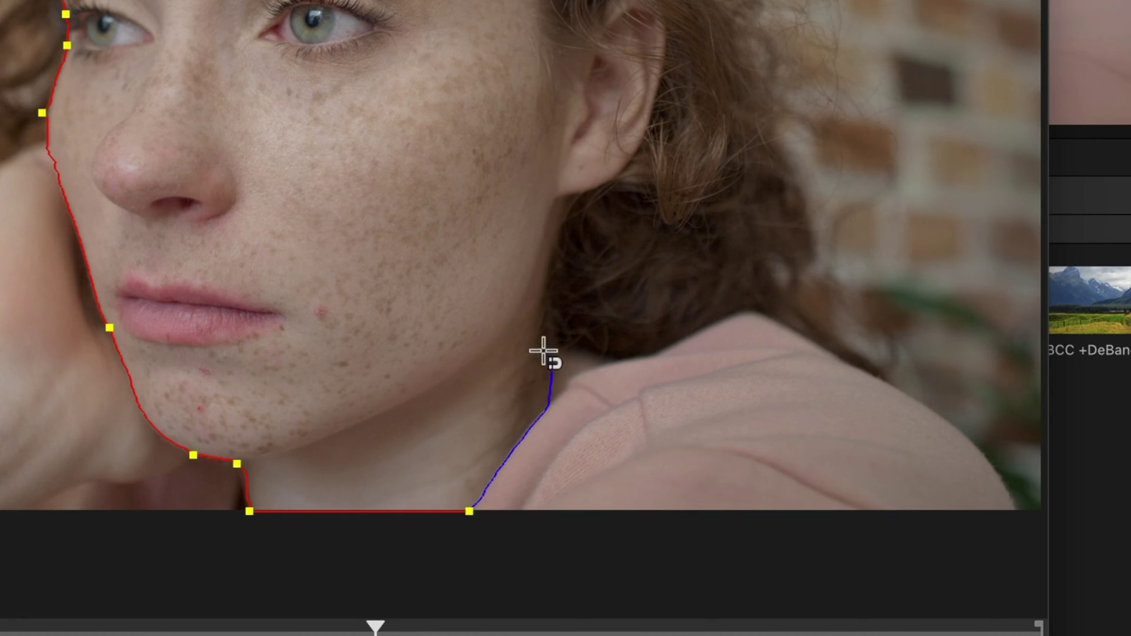
click(571, 383)
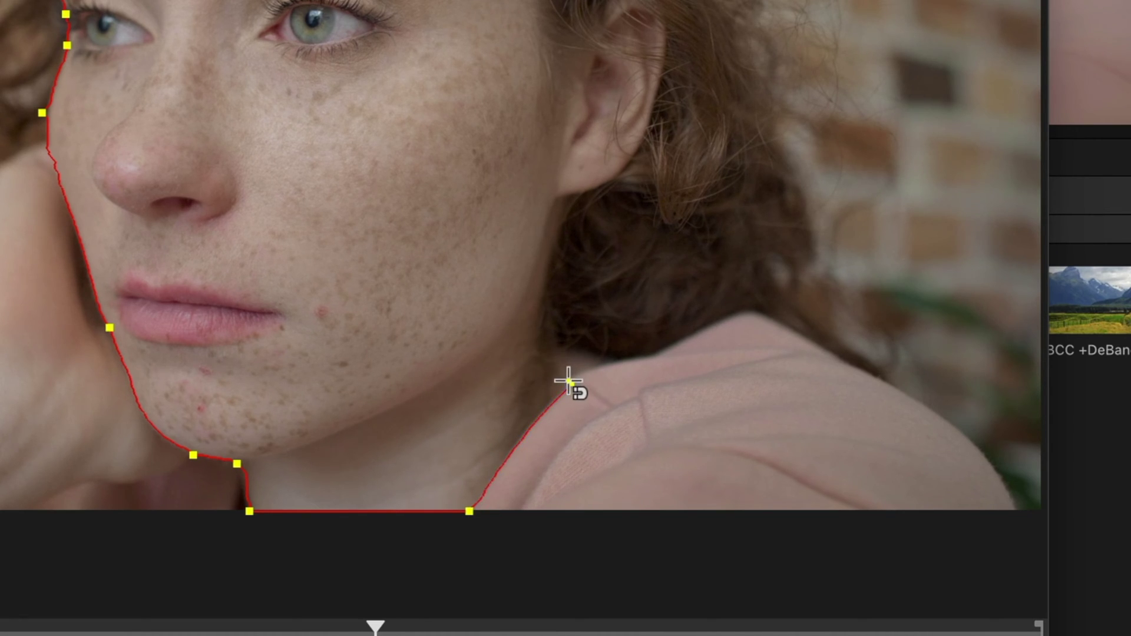
click(536, 343)
click(557, 212)
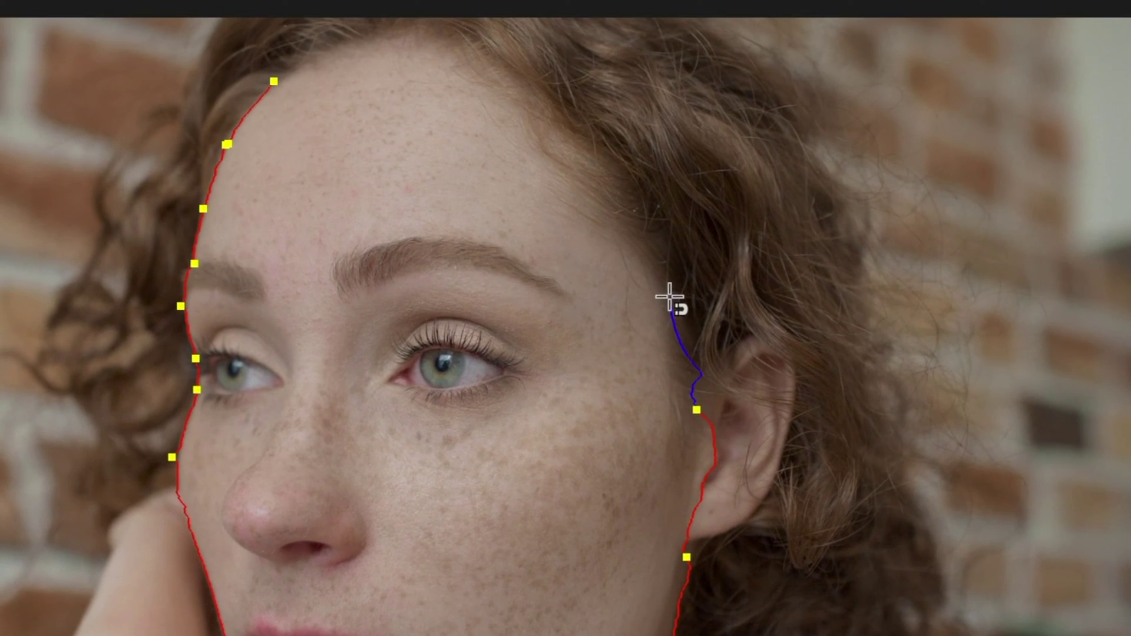
click(671, 299)
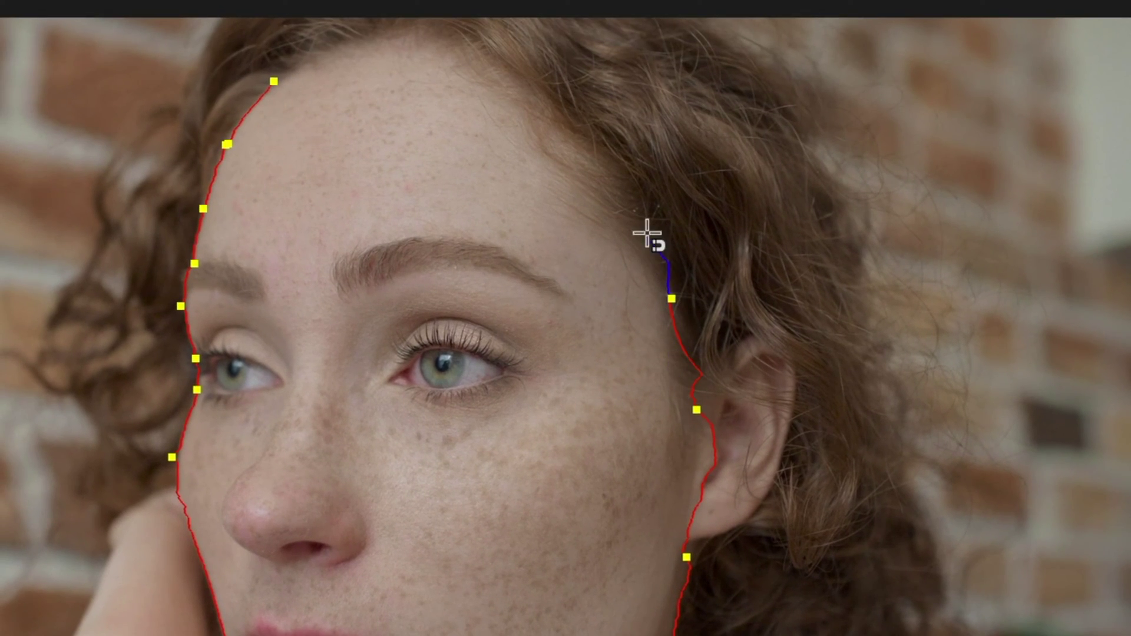
click(602, 193)
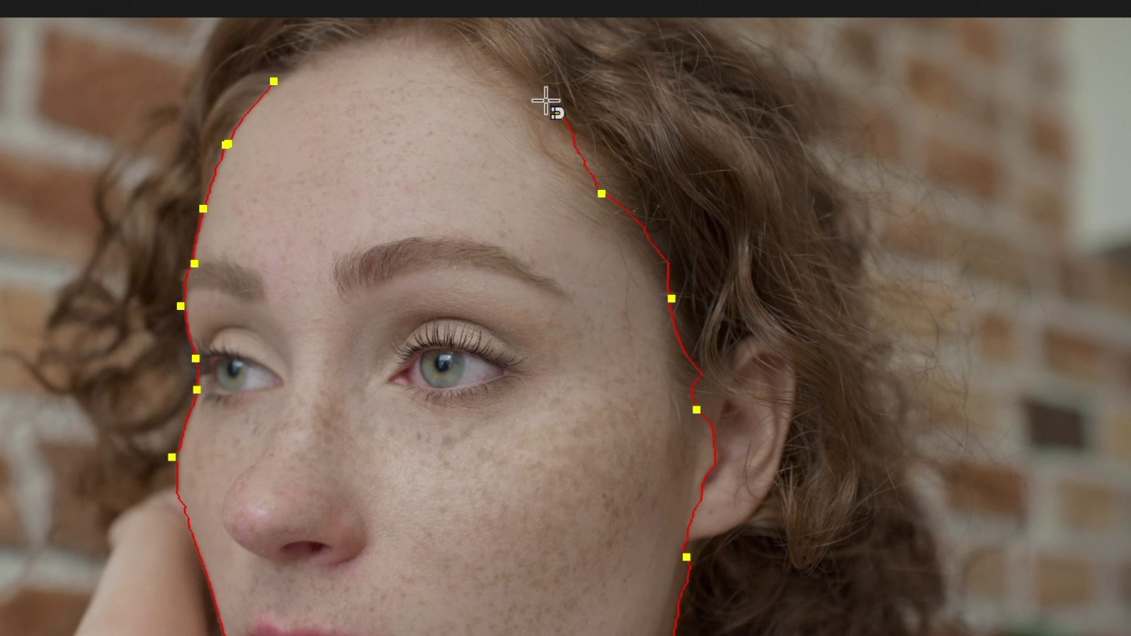
click(559, 116)
click(475, 33)
click(383, 31)
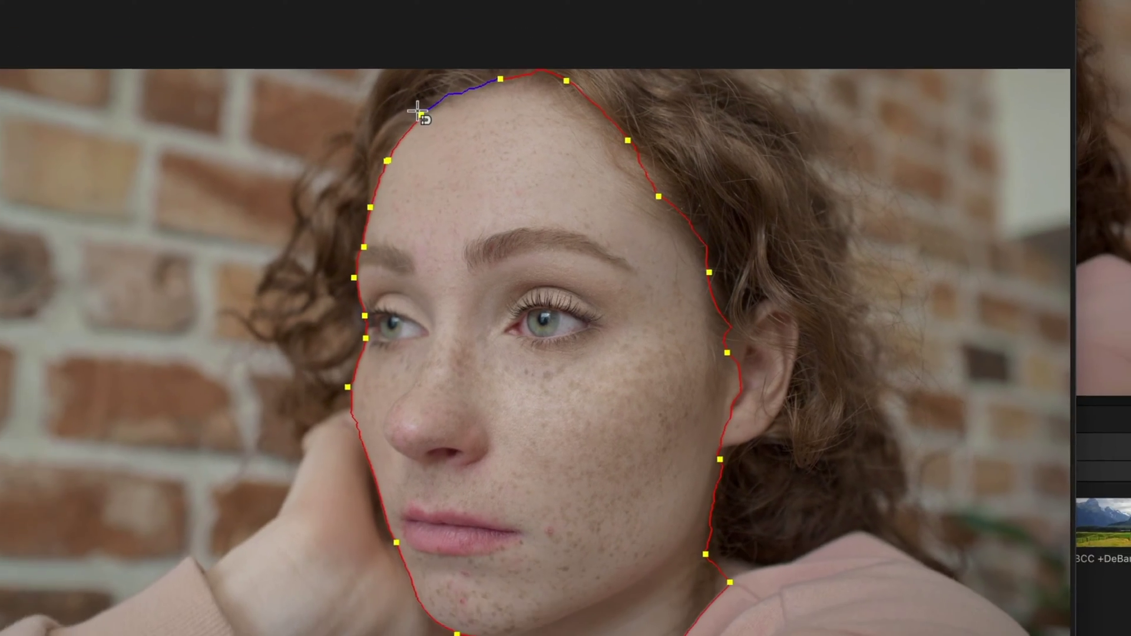
click(274, 81)
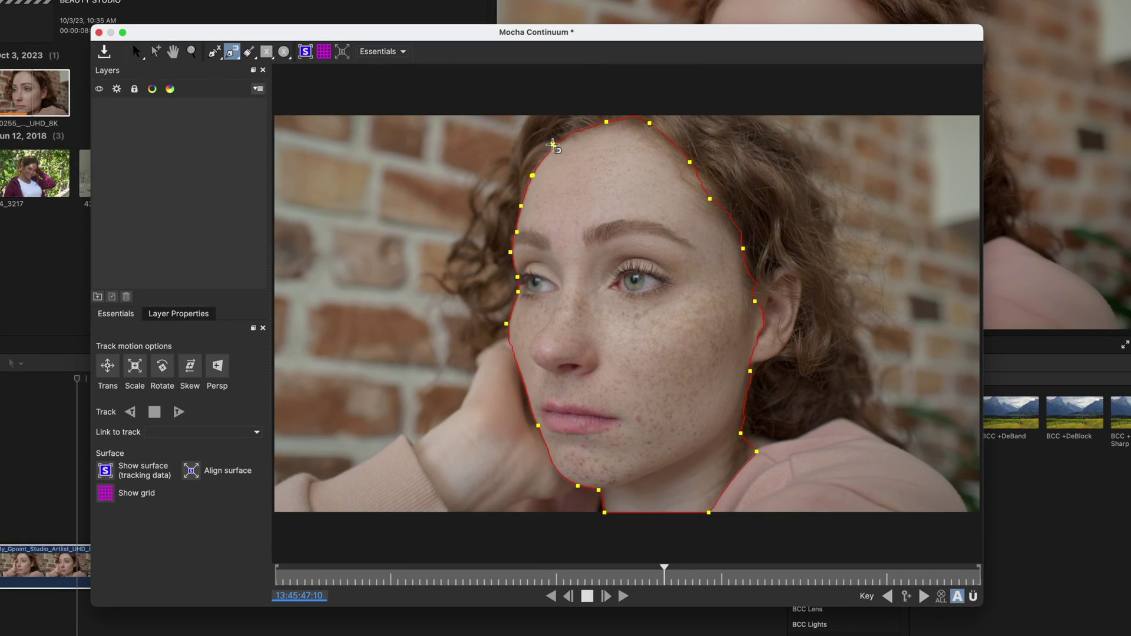
Track the face layer forward to the clip's end and backward from near the drawn frame to its start.
click(180, 412)
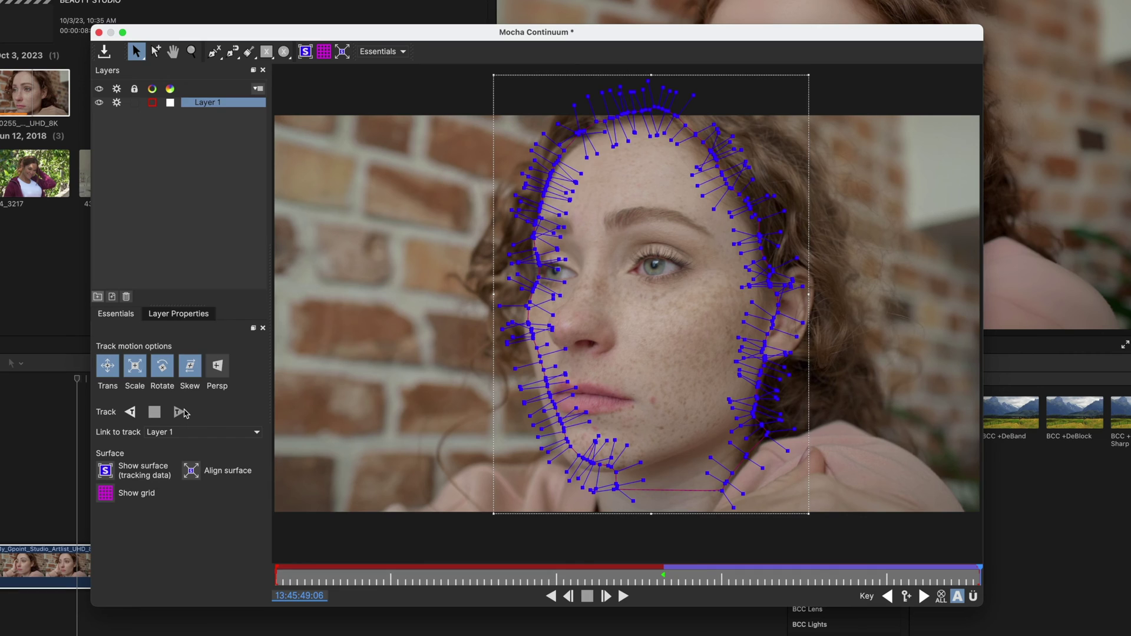
click(664, 581)
key(Right)
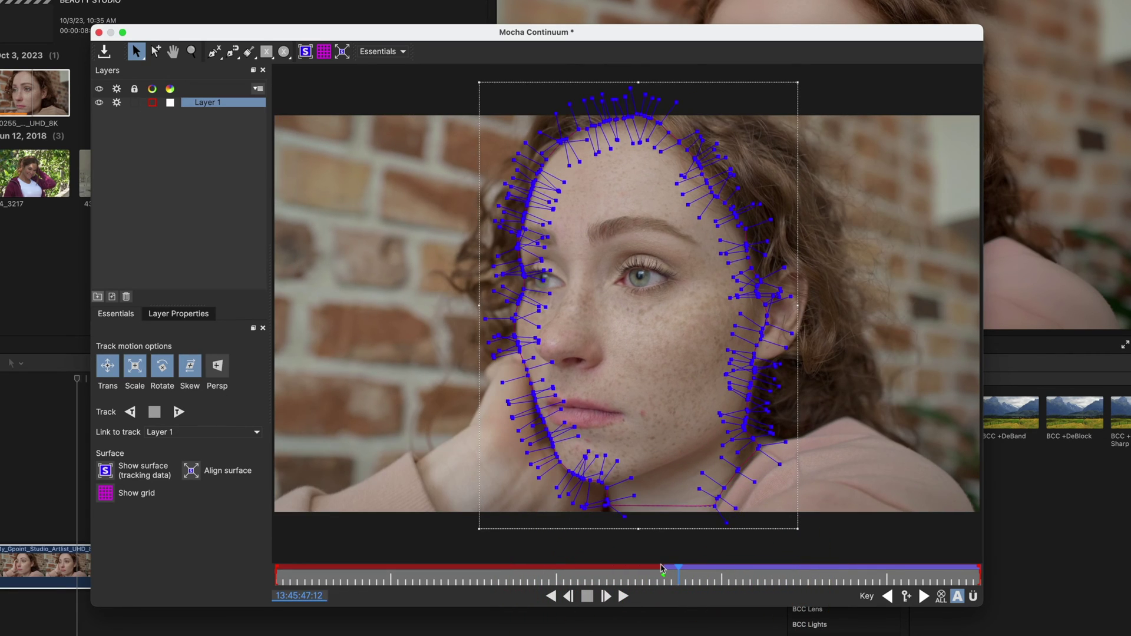
click(130, 412)
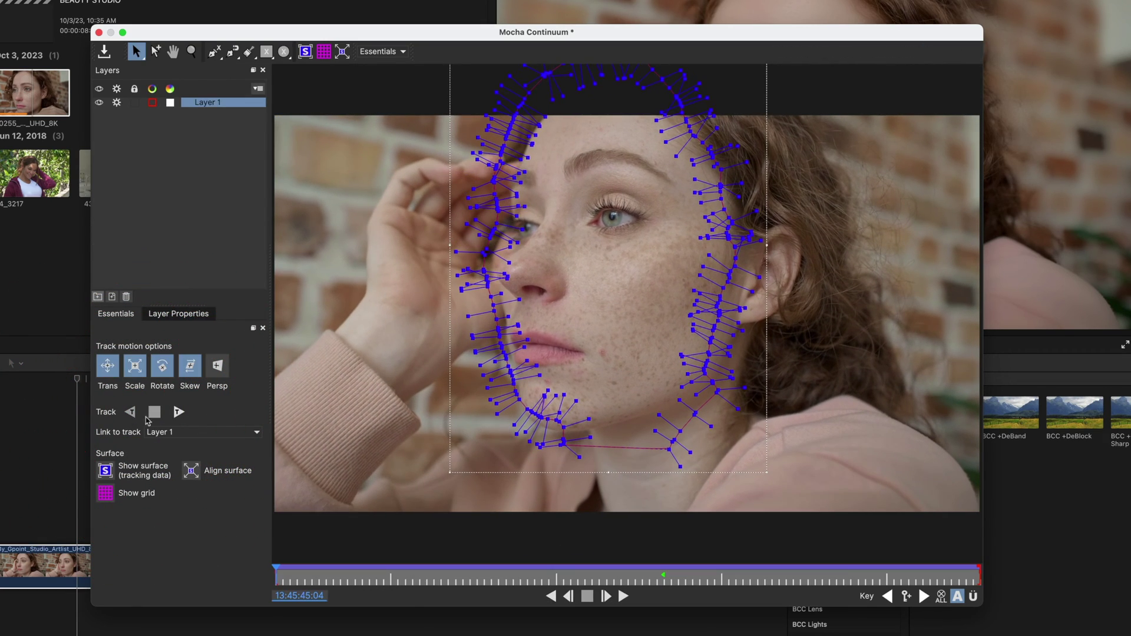
At 13:45:46:23, refit the face spline to the cheek and jaw beside the hand and pull its neck points down past the frame edge.
click(319, 575)
drag(326, 575, 585, 587)
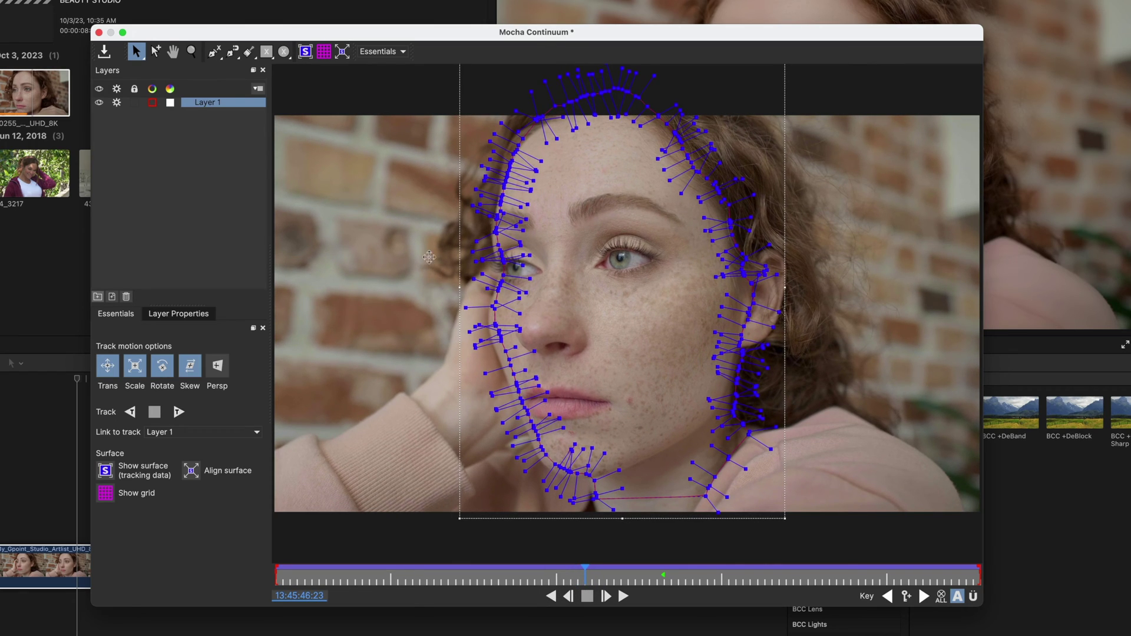
drag(566, 502, 570, 514)
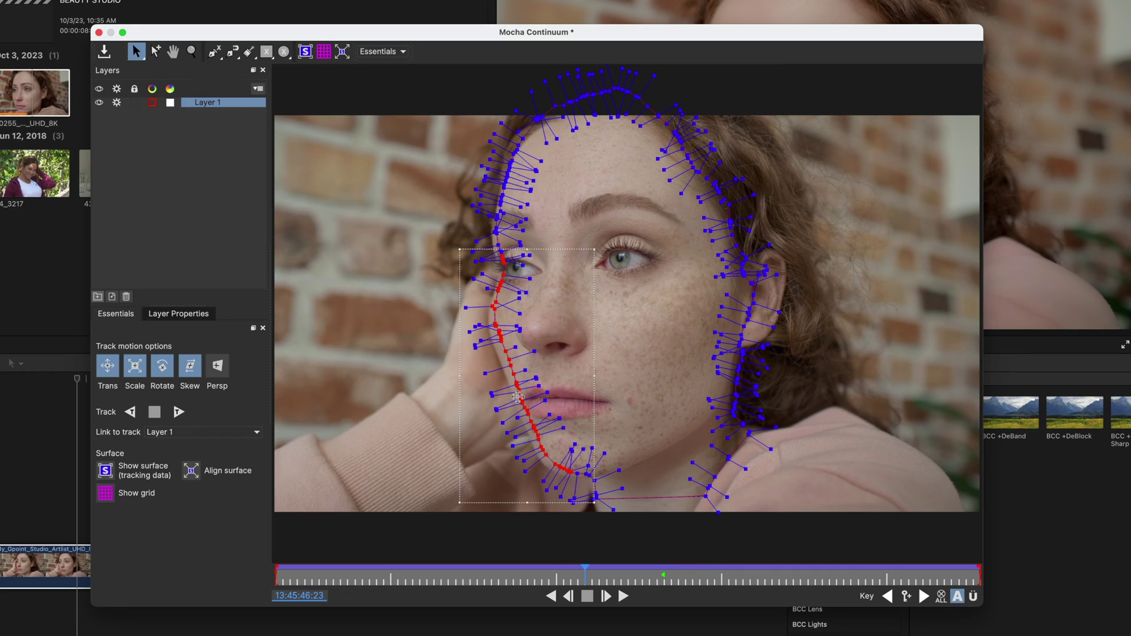
drag(517, 397, 511, 405)
drag(601, 507, 681, 522)
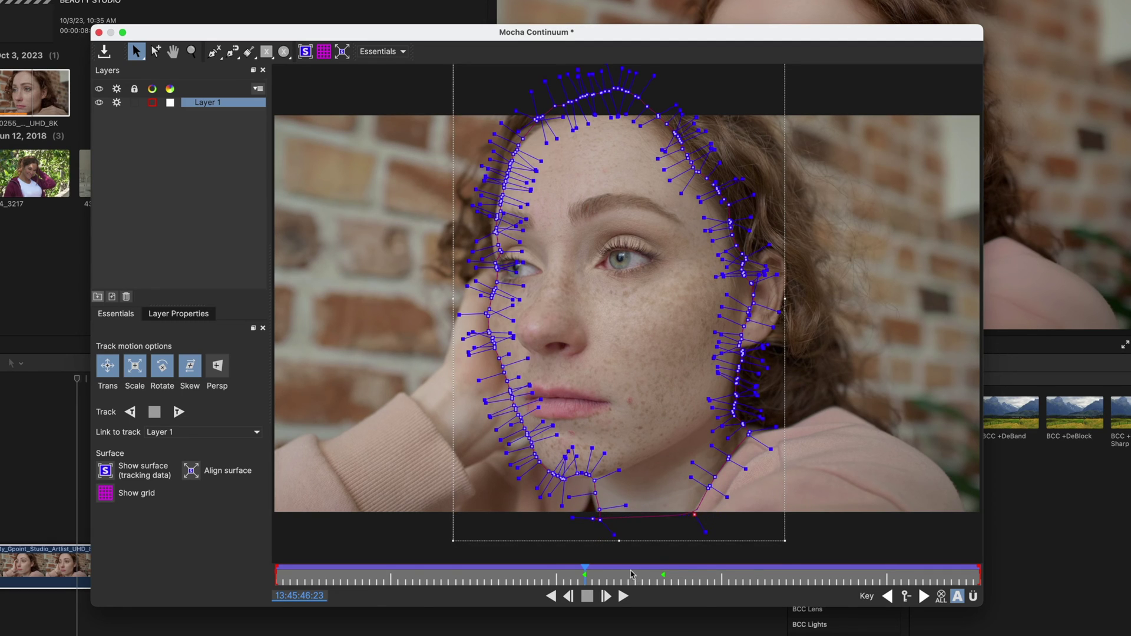
Adjust the spline's cheek and jaw section at 13:45:48:02 and at a frame nearer the clip's end.
drag(631, 574, 777, 581)
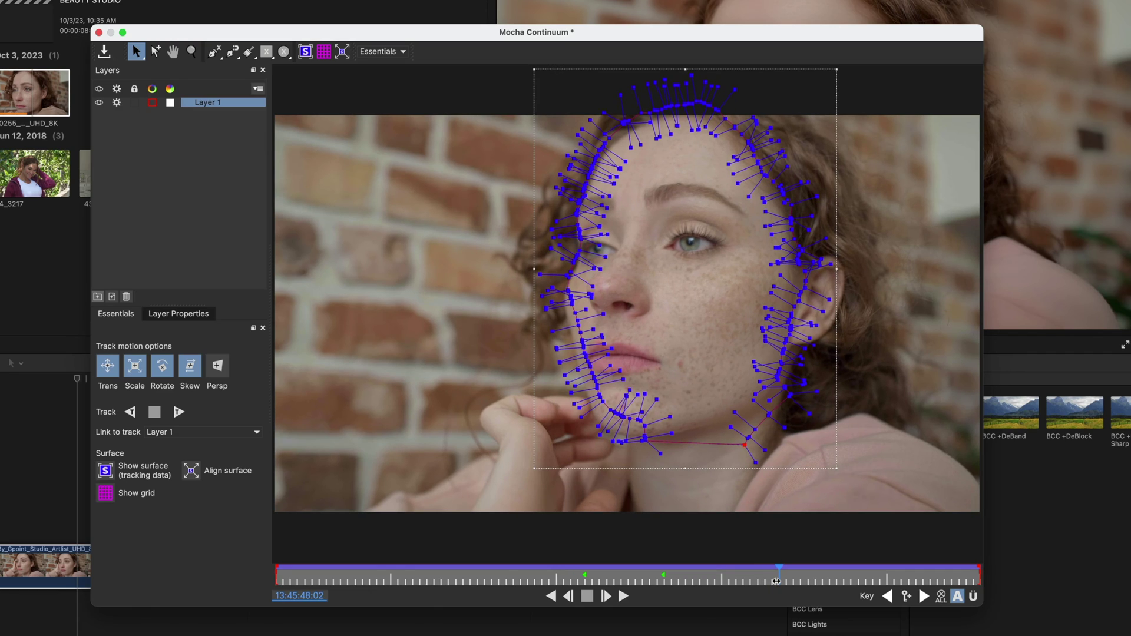
drag(500, 265, 678, 464)
drag(616, 415, 614, 432)
drag(779, 581, 850, 582)
At 13:45:46:07, refit the spline along the hand-side cheek, jaw and forehead edge.
drag(940, 576, 467, 566)
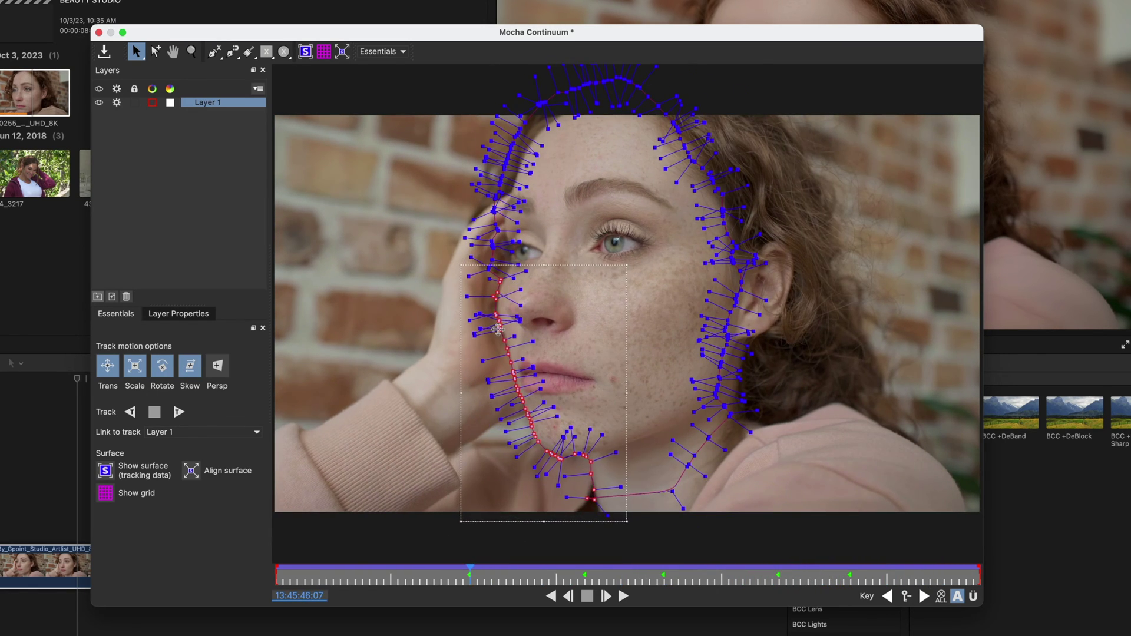
drag(555, 179, 566, 183)
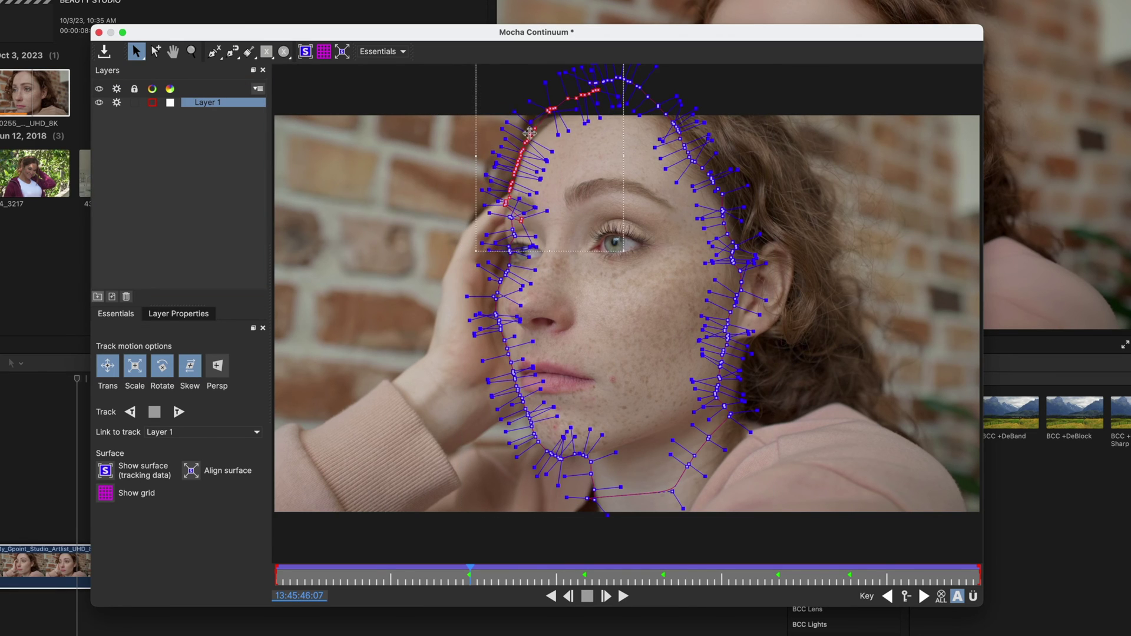
Step back to 13:45:45:15 and refit the spline around the far eye beside the fingers and at the lower neck.
key(Left)
key(Left)
key(Left)
key(Left)
key(Left)
key(Left)
key(Left)
key(Left)
key(Left)
key(Left)
key(Left)
key(Left)
key(Left)
key(Left)
key(Left)
key(Left)
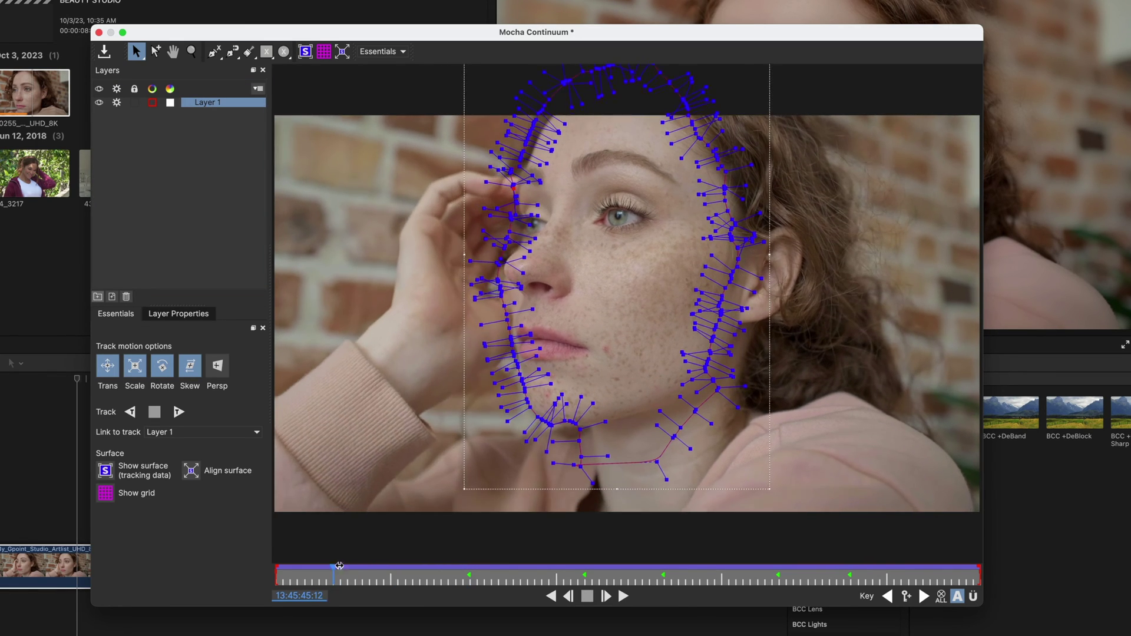
drag(552, 262, 484, 150)
click(522, 225)
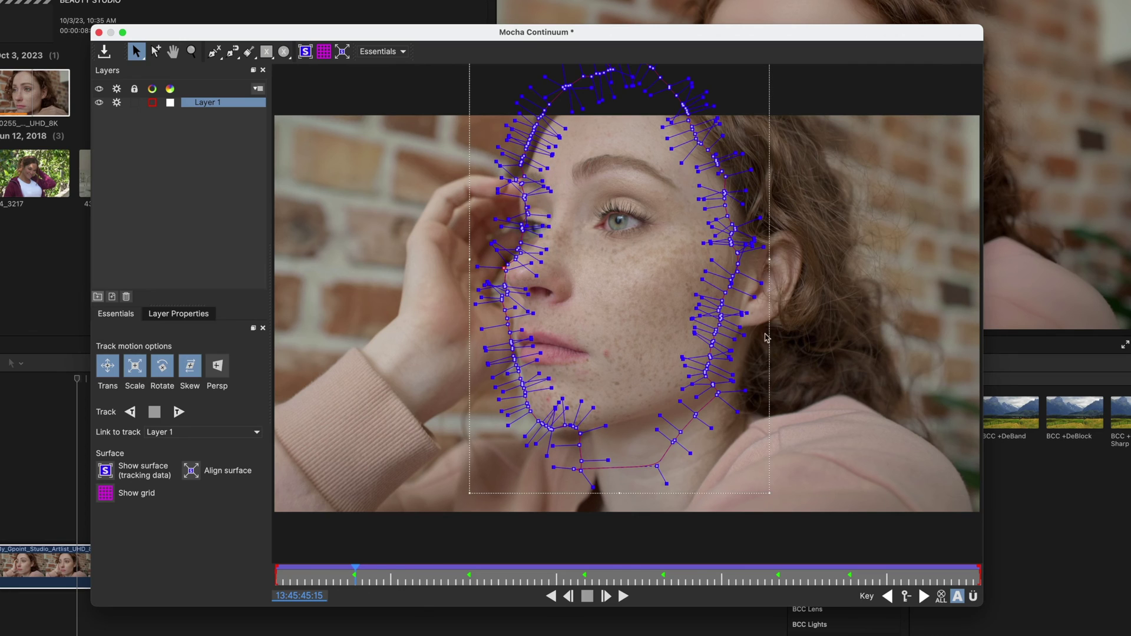
drag(579, 470, 613, 495)
Around 13:45:45:23, add an X-spline to the existing face layer, closed around the woman's near eye to cut it out.
click(557, 577)
drag(558, 579, 413, 579)
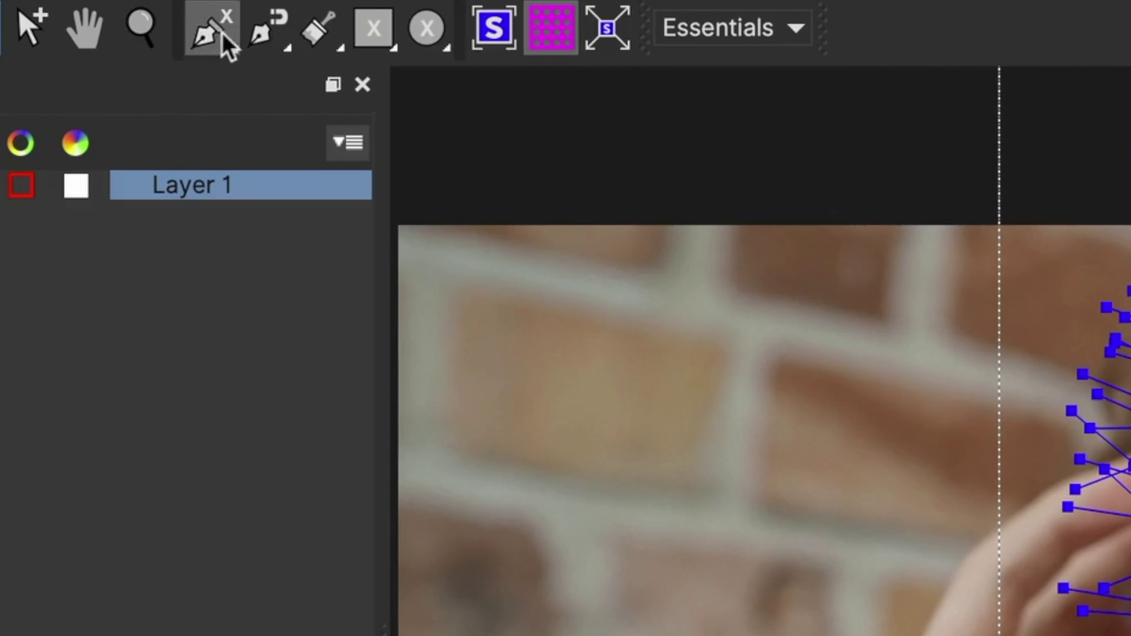
click(215, 51)
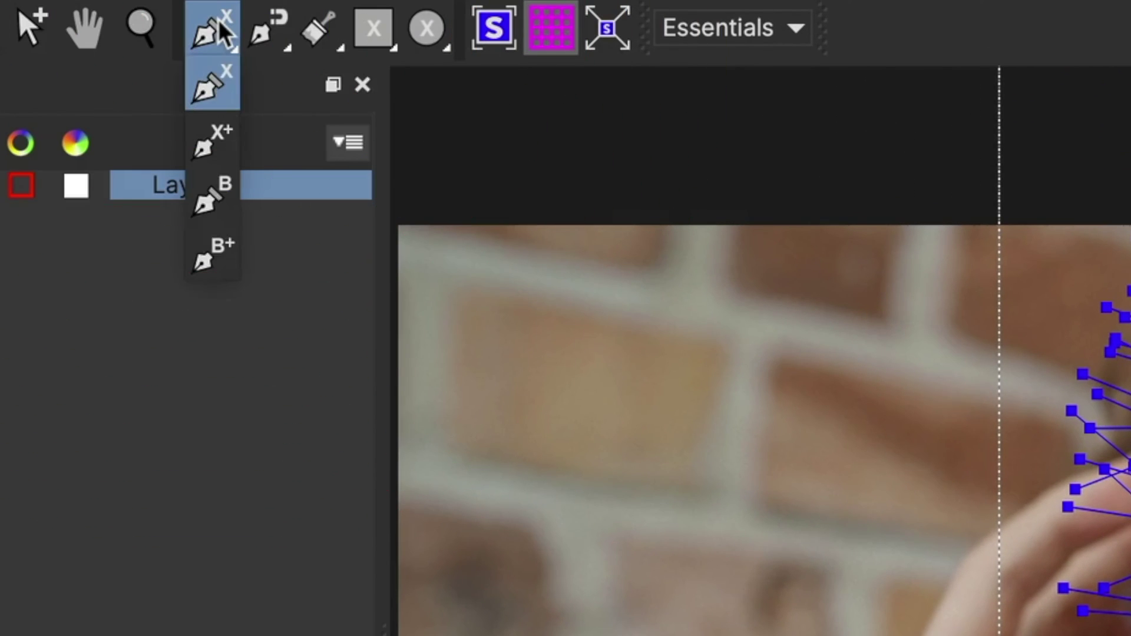
click(214, 140)
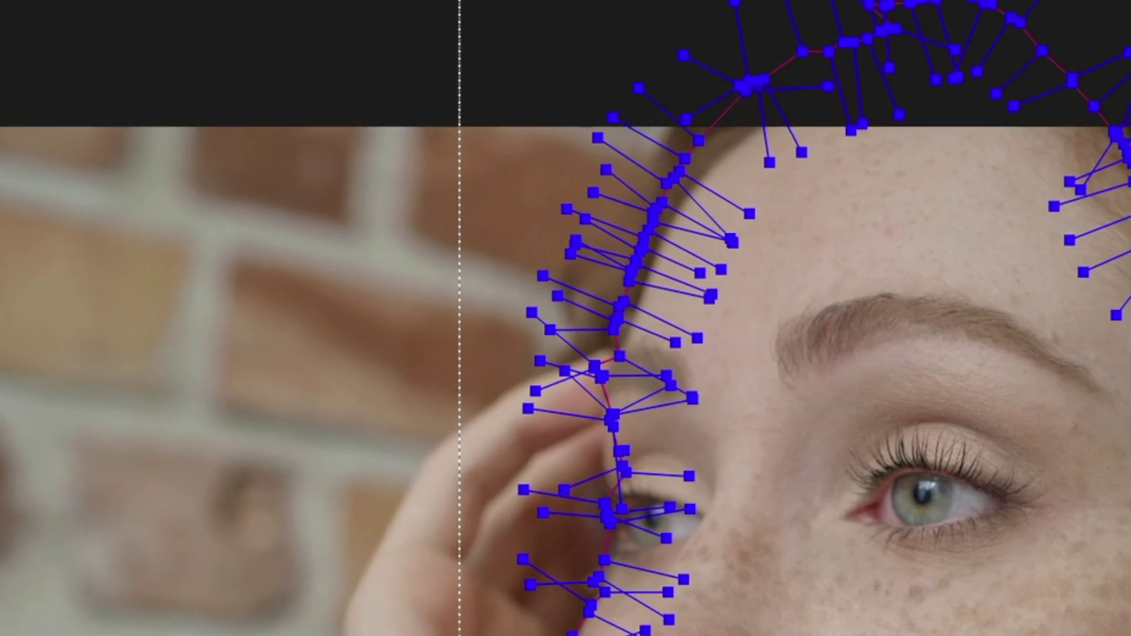
click(603, 463)
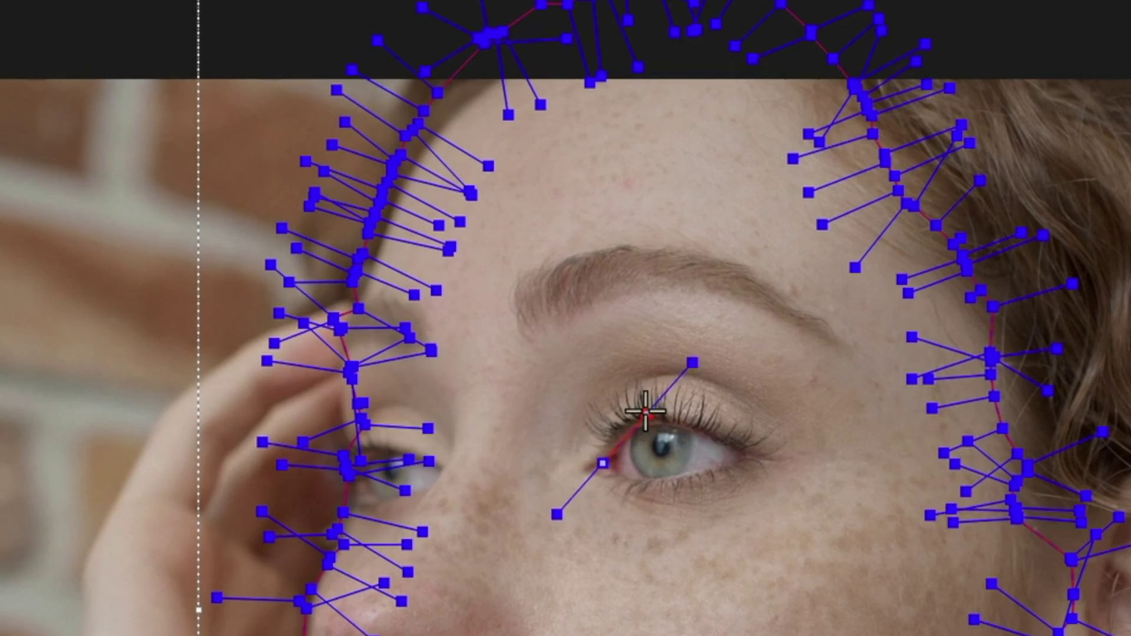
click(742, 447)
click(720, 485)
click(659, 505)
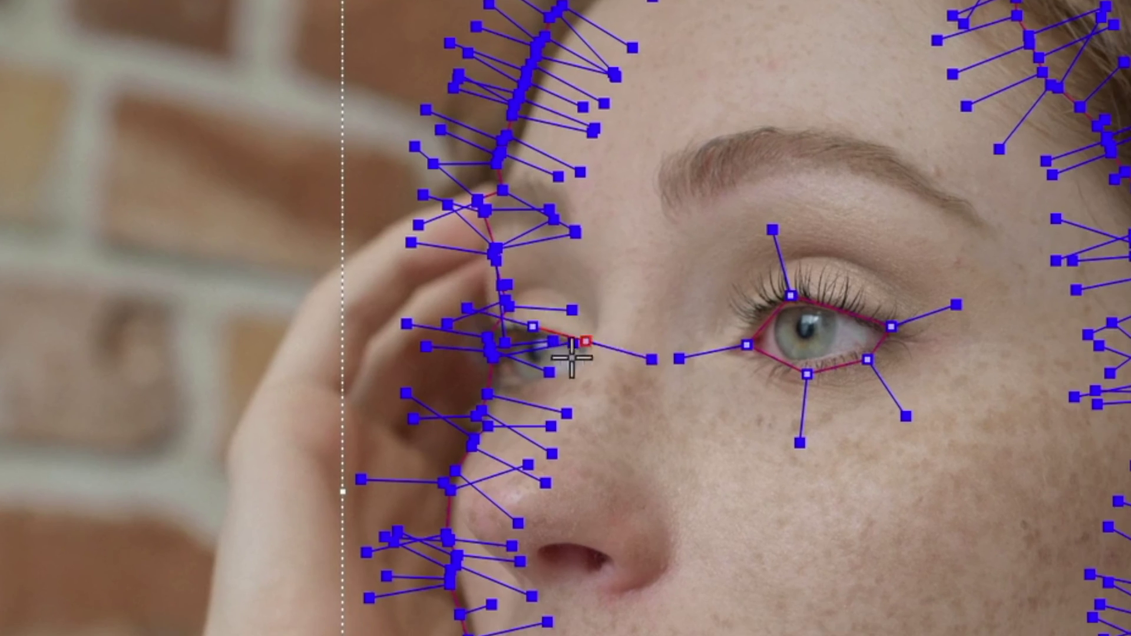
Close an added X-spline around the partly hidden far eye to exclude it from the face mask.
click(554, 376)
click(496, 383)
click(497, 334)
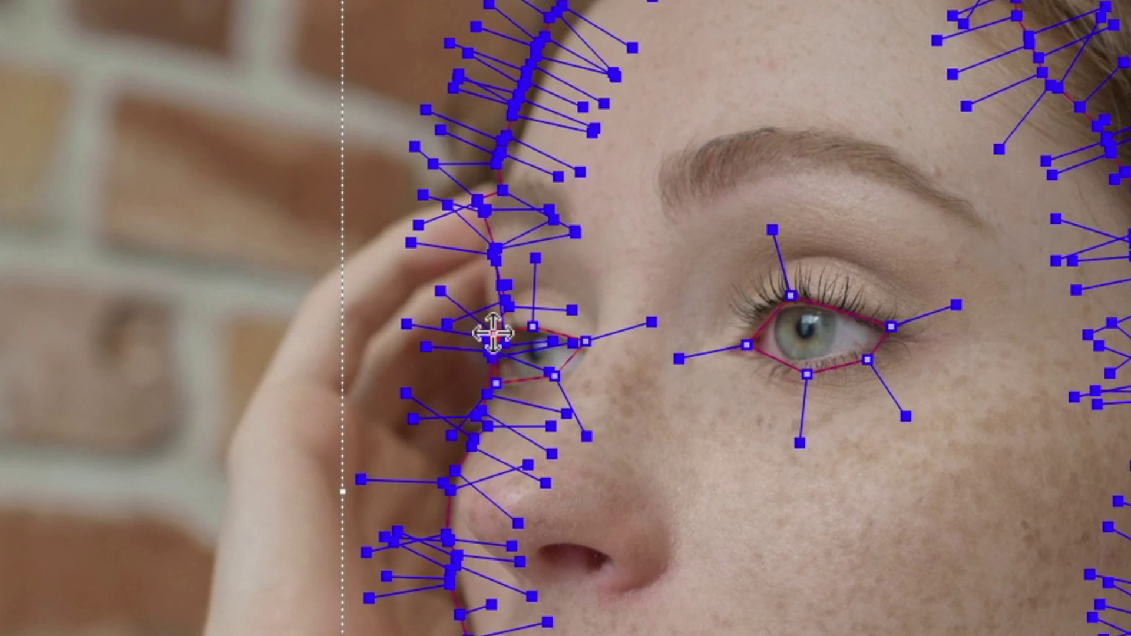
click(526, 326)
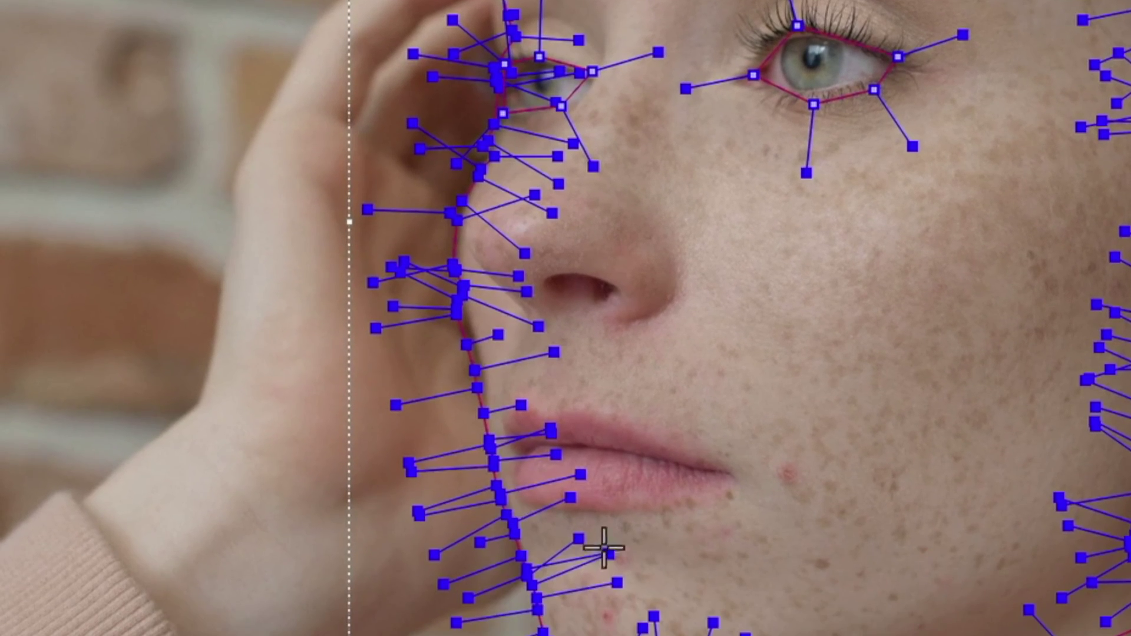
Add a closed X-spline following the outline of the woman's lips to cut the mouth out of the mask.
click(526, 415)
click(580, 433)
click(587, 406)
click(662, 438)
click(729, 468)
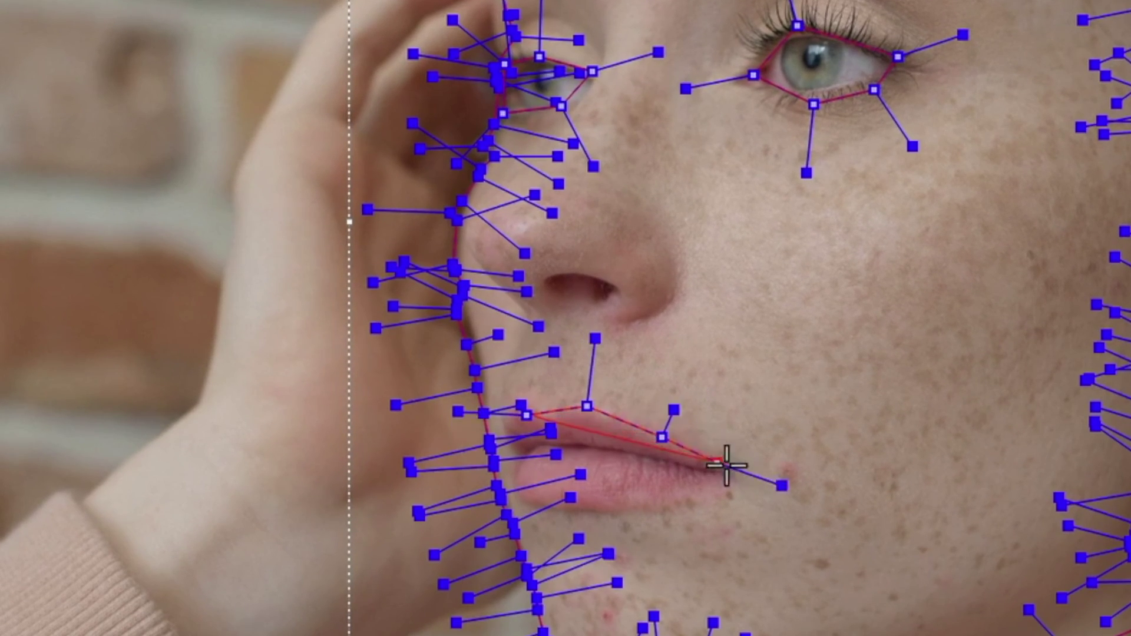
click(702, 497)
click(624, 506)
click(547, 505)
click(524, 476)
click(524, 450)
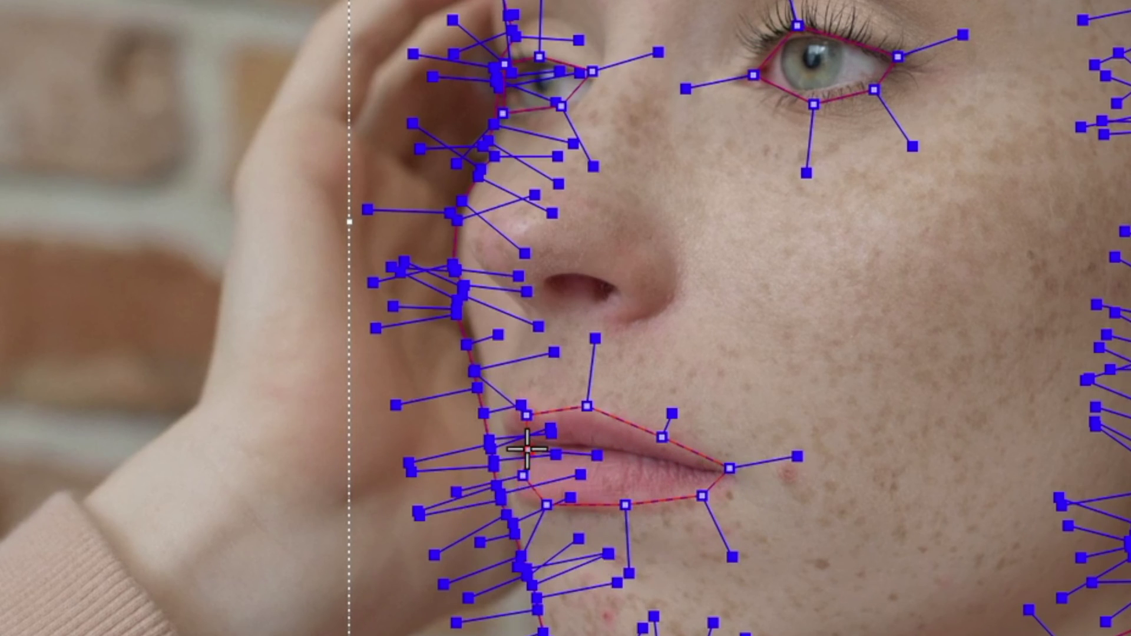
click(526, 415)
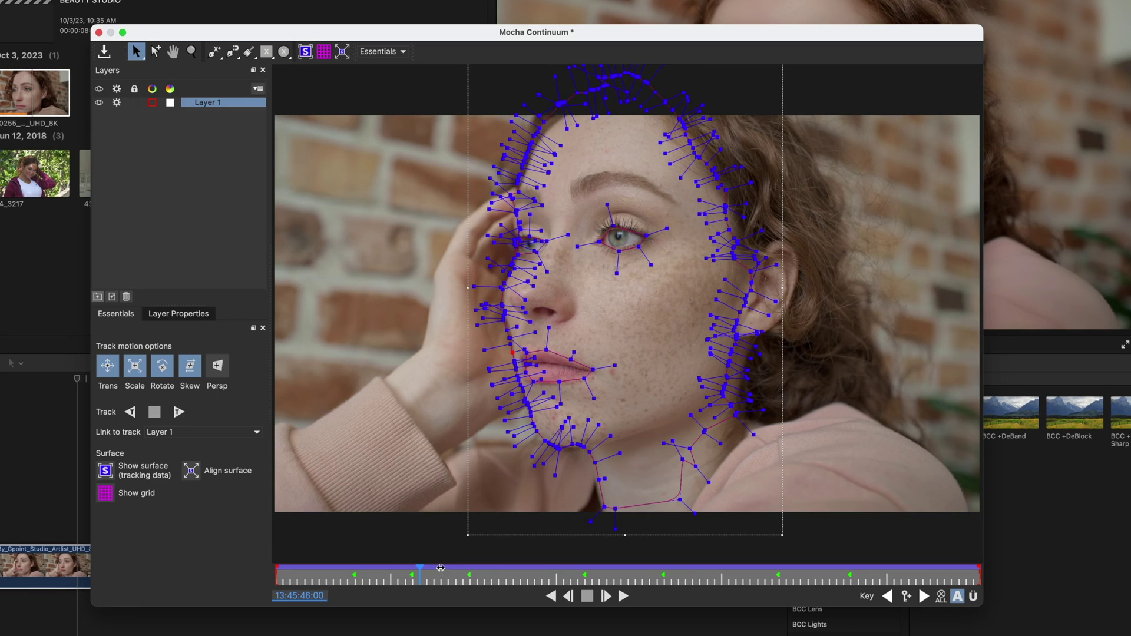
Save the Mocha project, close its window and play the clip in Final Cut Pro to check the masked smoothing.
drag(441, 567, 406, 567)
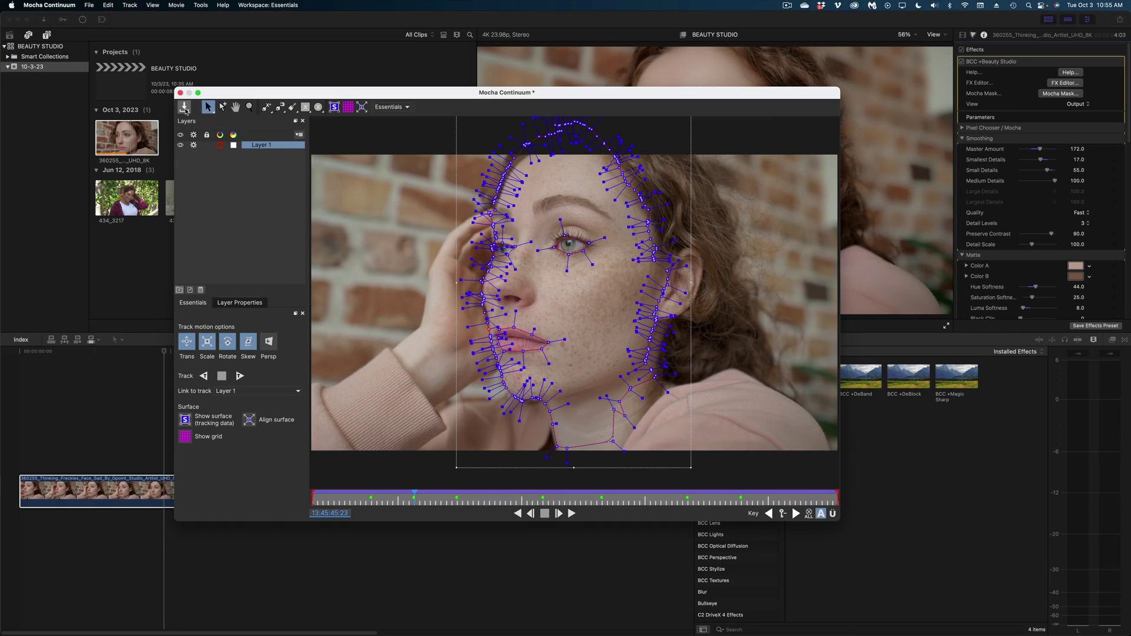
click(184, 108)
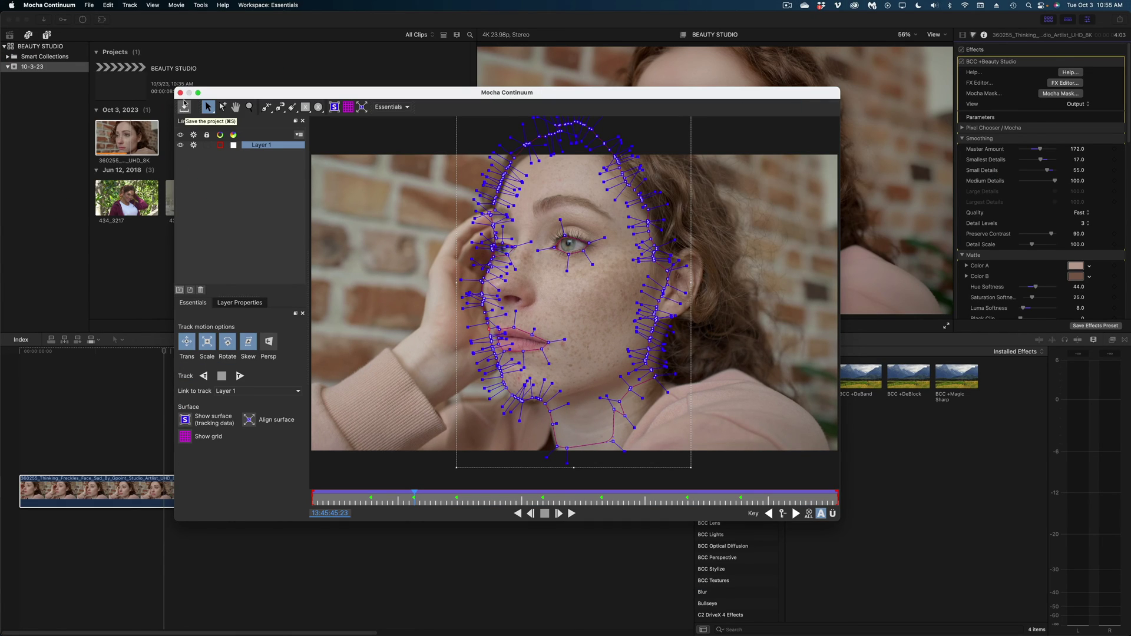
click(180, 93)
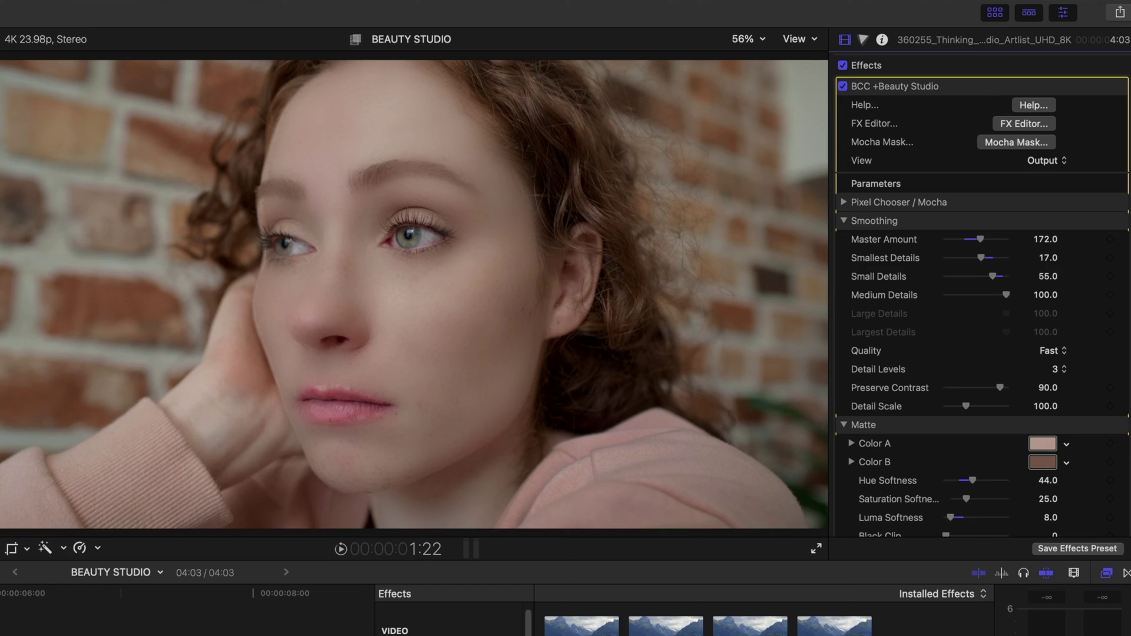
key(space)
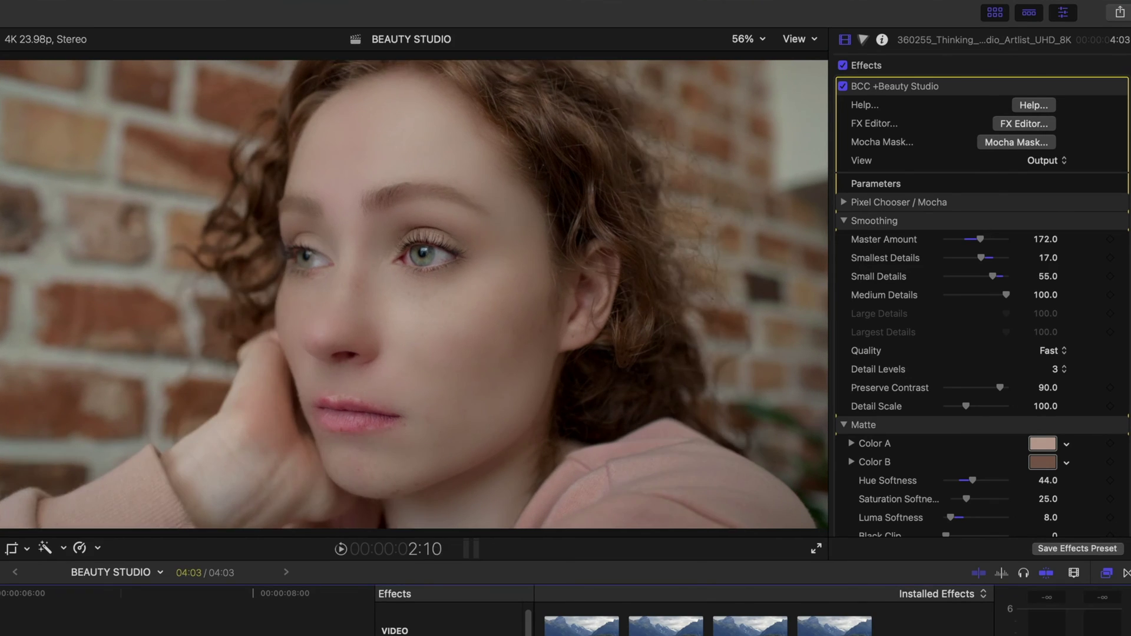
key(j)
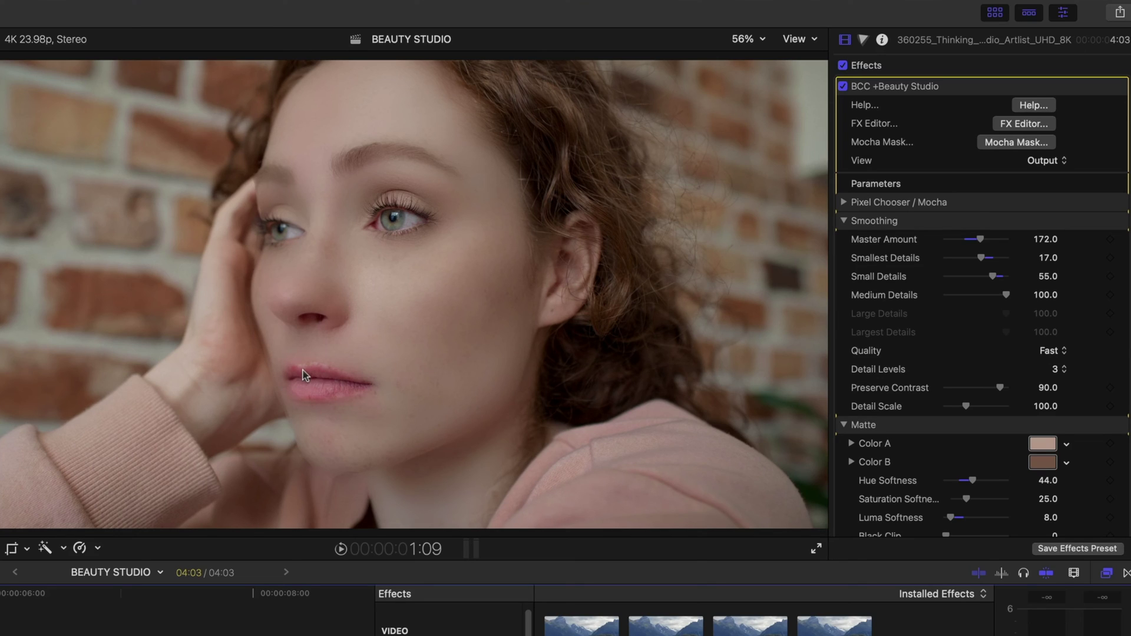
Set the Mocha mask's Mask Feather to 20, using the mask view to check the softened edges.
scroll(849, 212, down, 1)
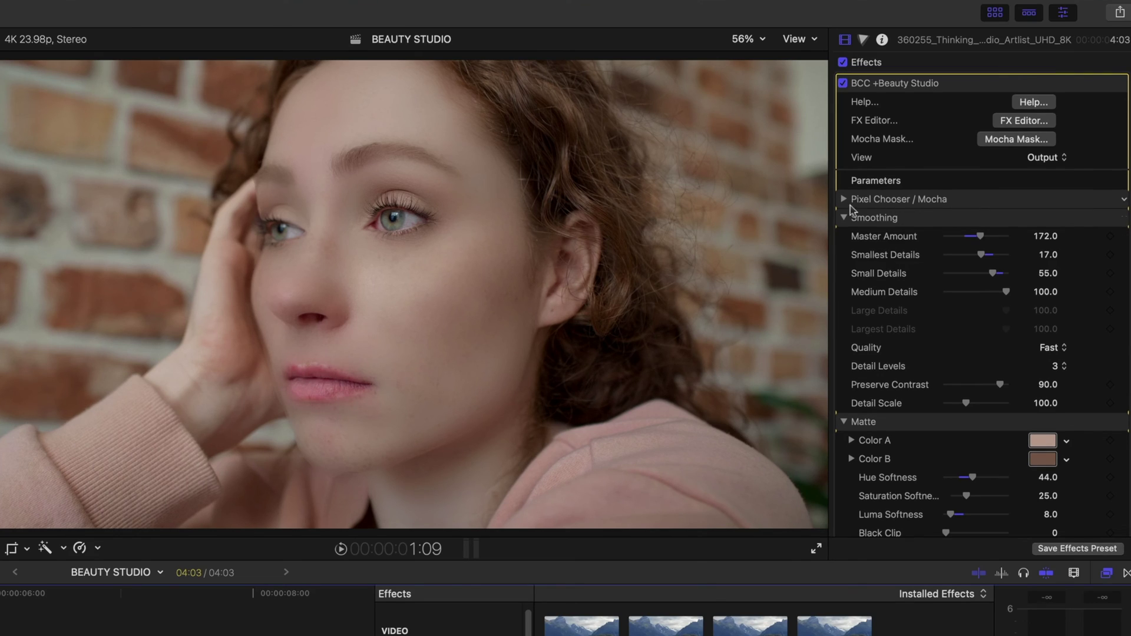
click(845, 200)
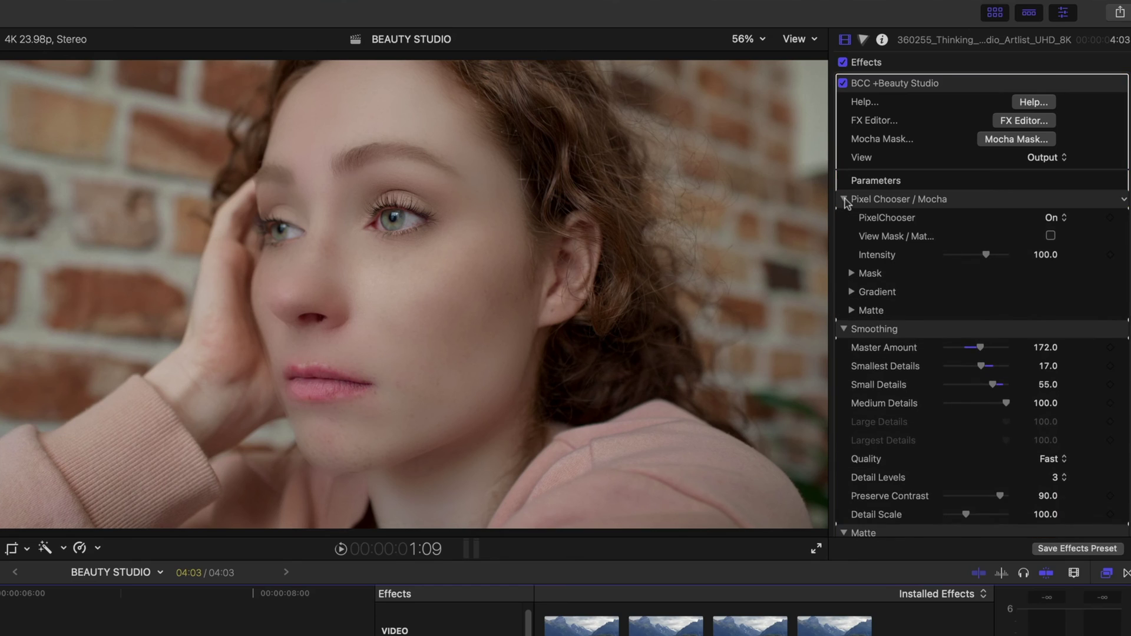
click(852, 274)
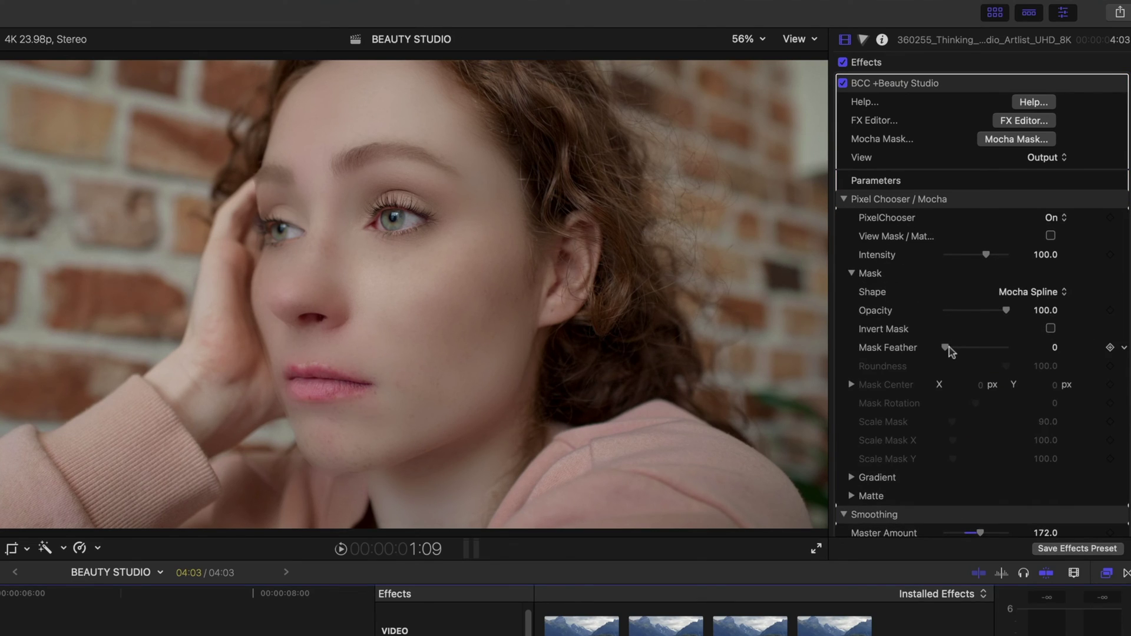
drag(946, 348, 949, 351)
click(1051, 236)
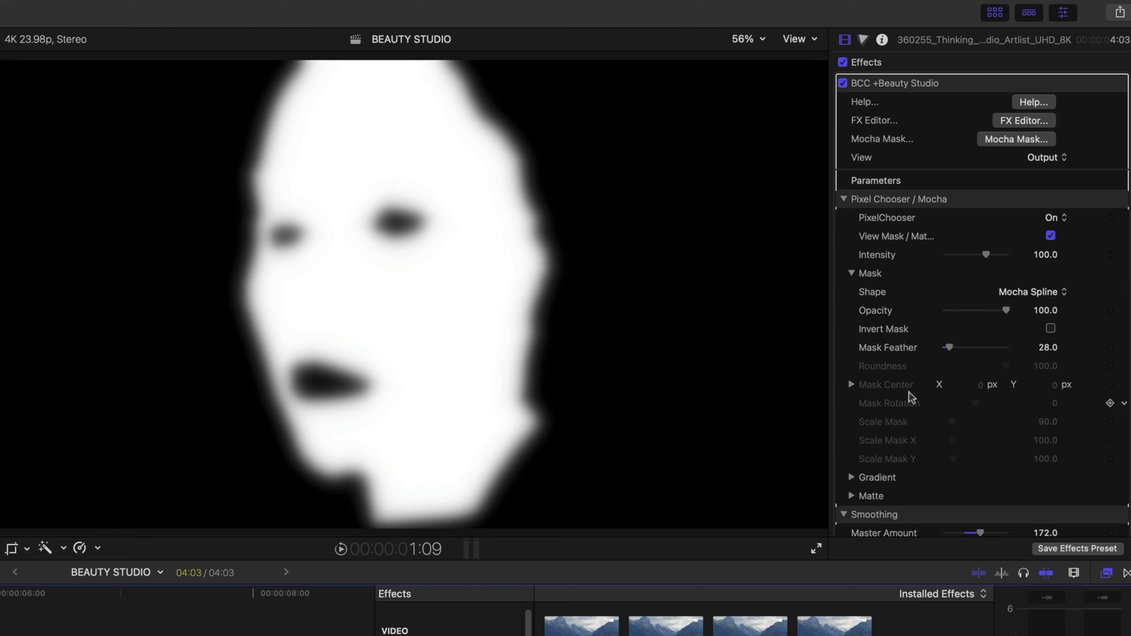
mouse_move(949, 349)
mouse_down()
mouse_move(989, 347)
mouse_move(953, 348)
mouse_up()
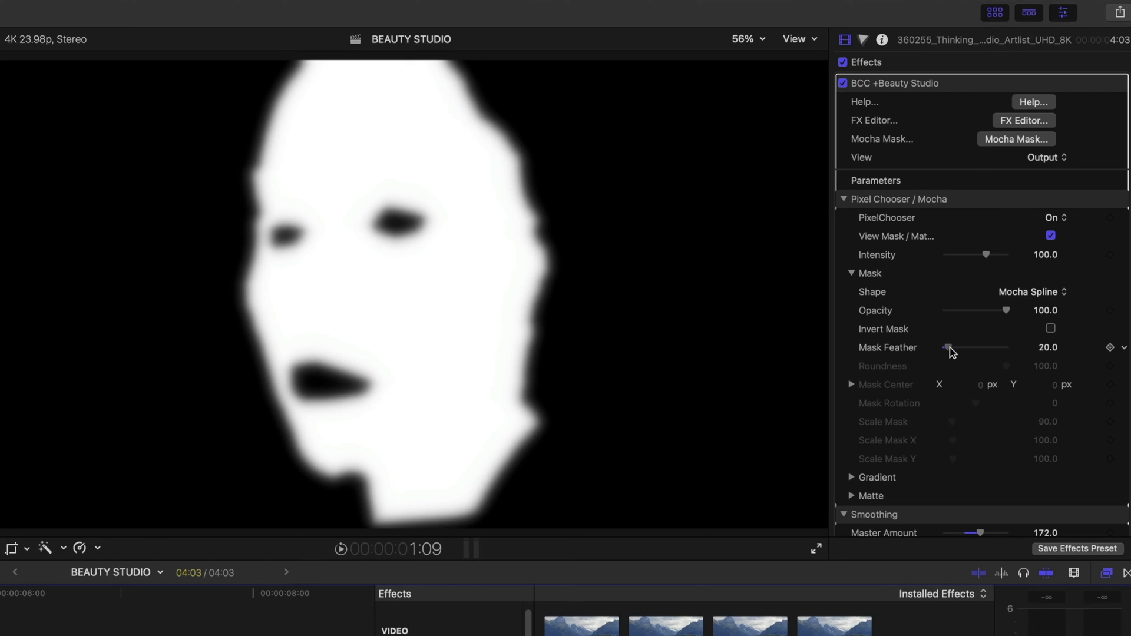
click(1051, 236)
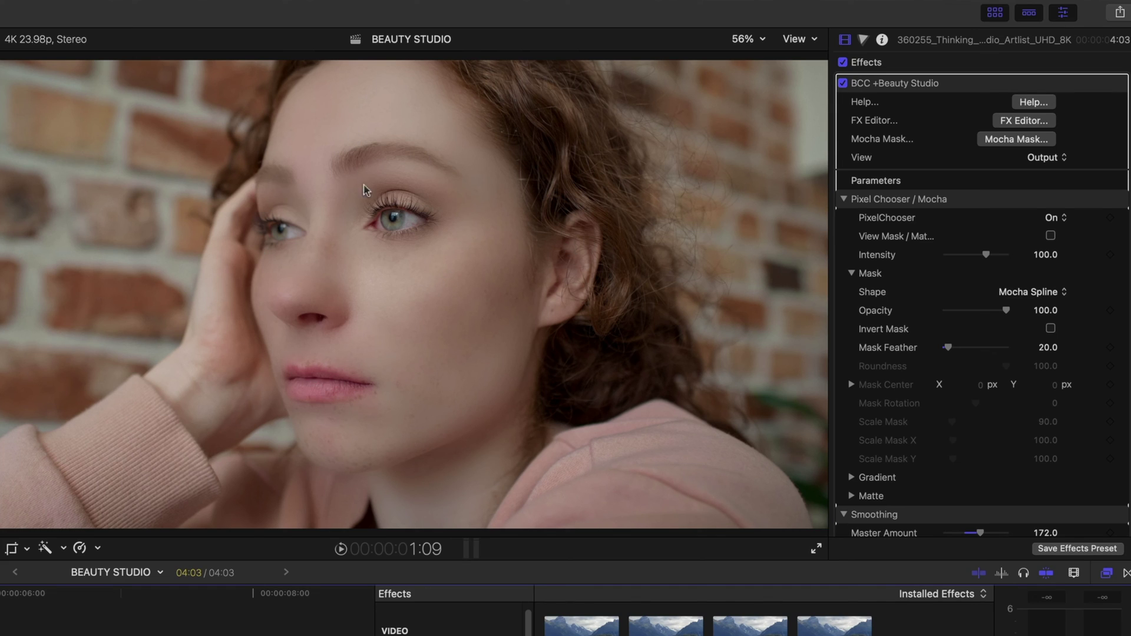
Reduce the smoothing by setting Smallest Details to 12 and slightly lowering the Master Amount.
scroll(904, 313, down, 5)
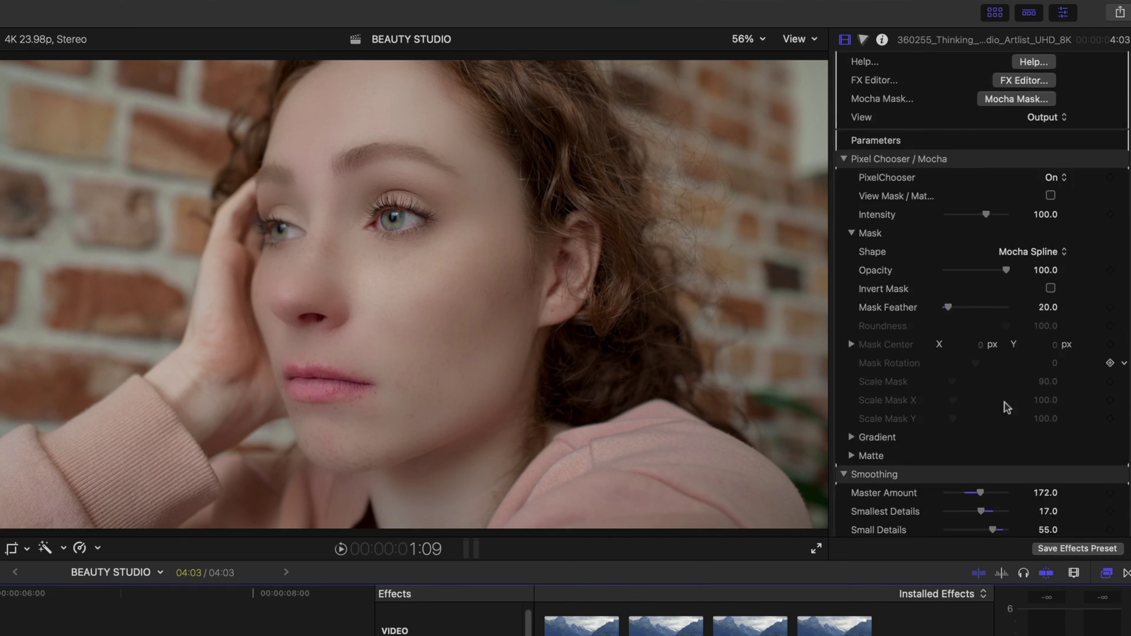
scroll(943, 383, up, 4)
scroll(917, 349, down, 3)
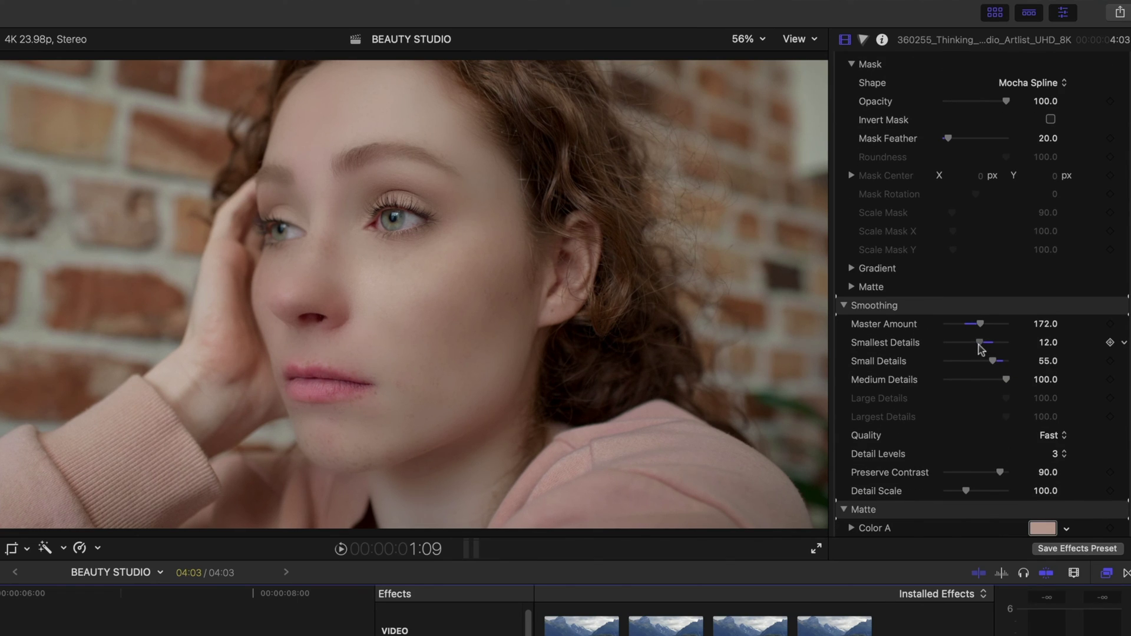
drag(977, 322, 975, 324)
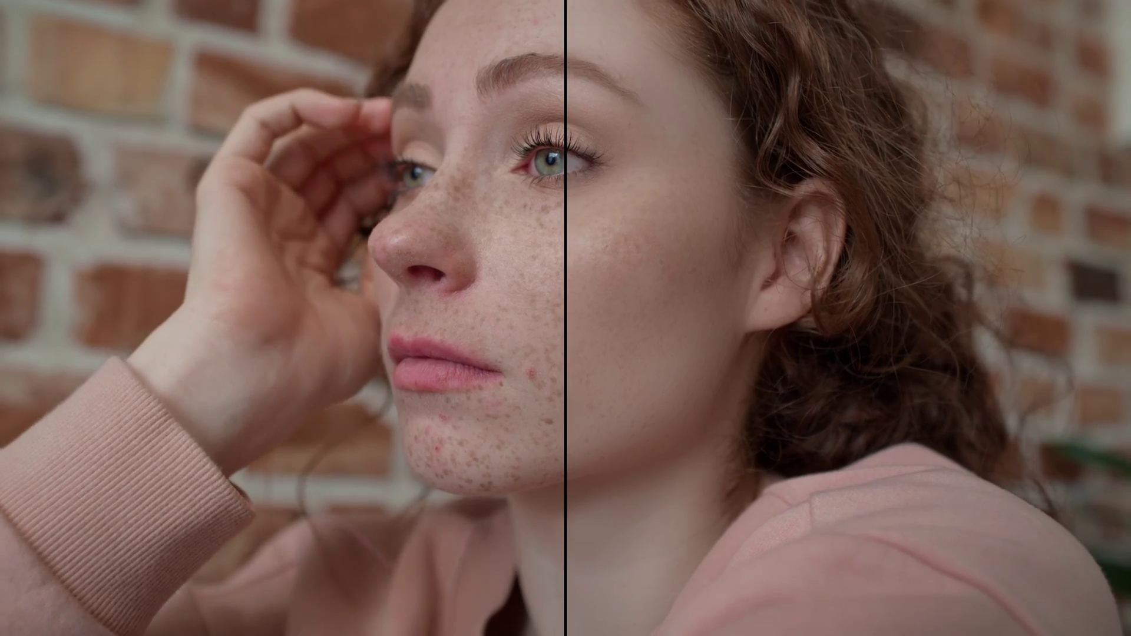